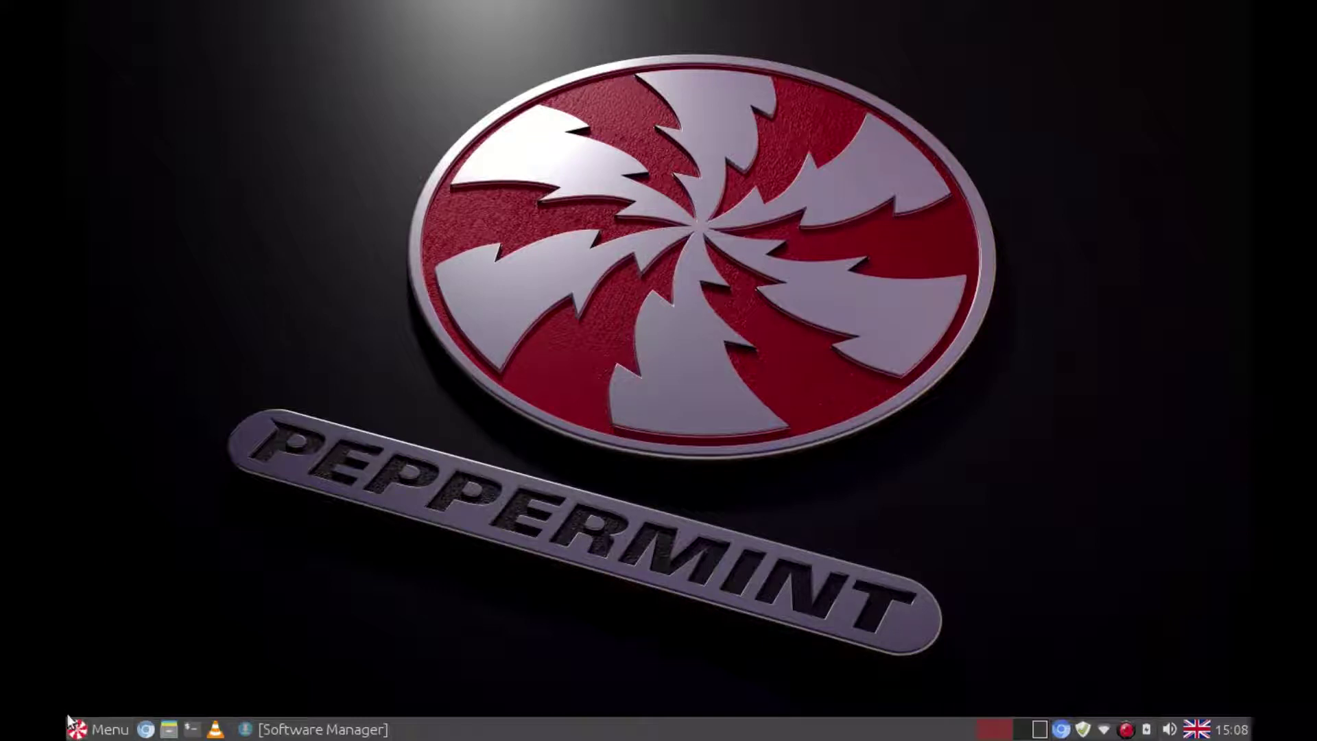
# - Browse the Graphics, Internet, Sound & Video and System Tools menu categories
pyautogui.click(98, 732)
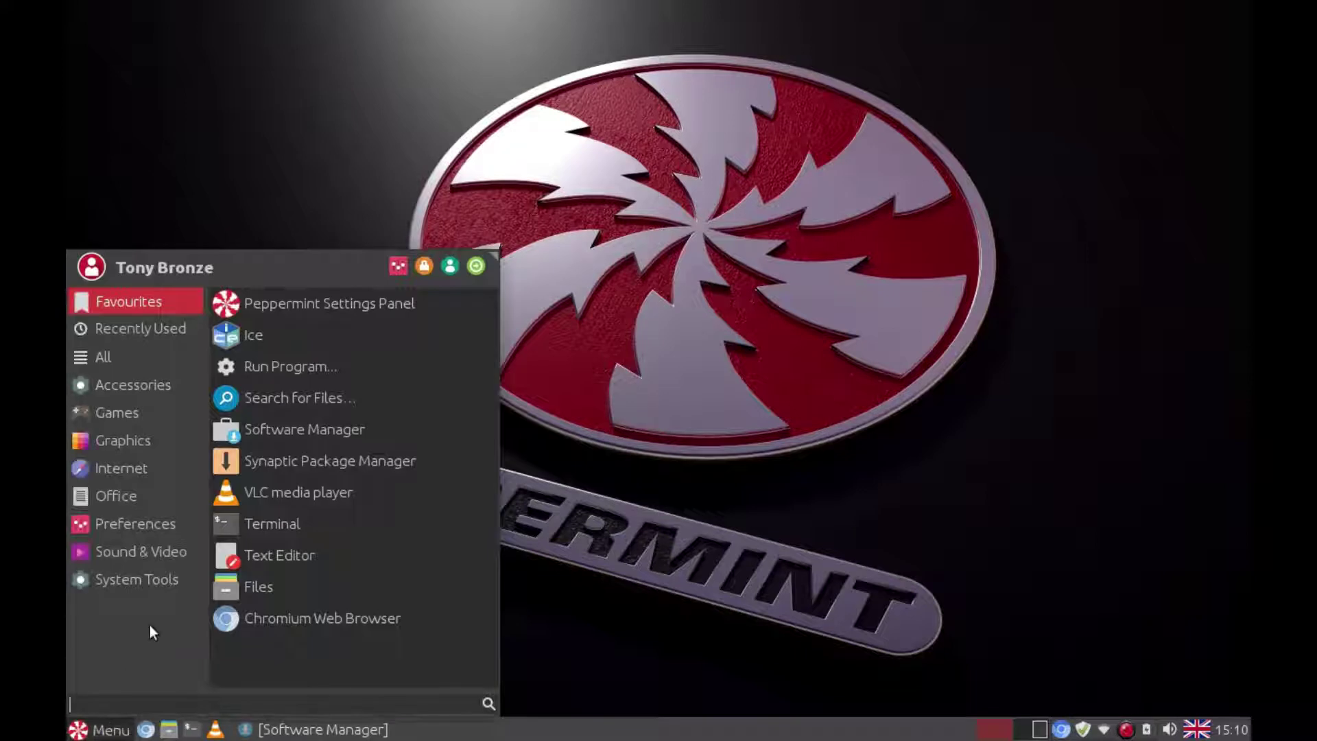
pyautogui.click(130, 441)
pyautogui.click(152, 467)
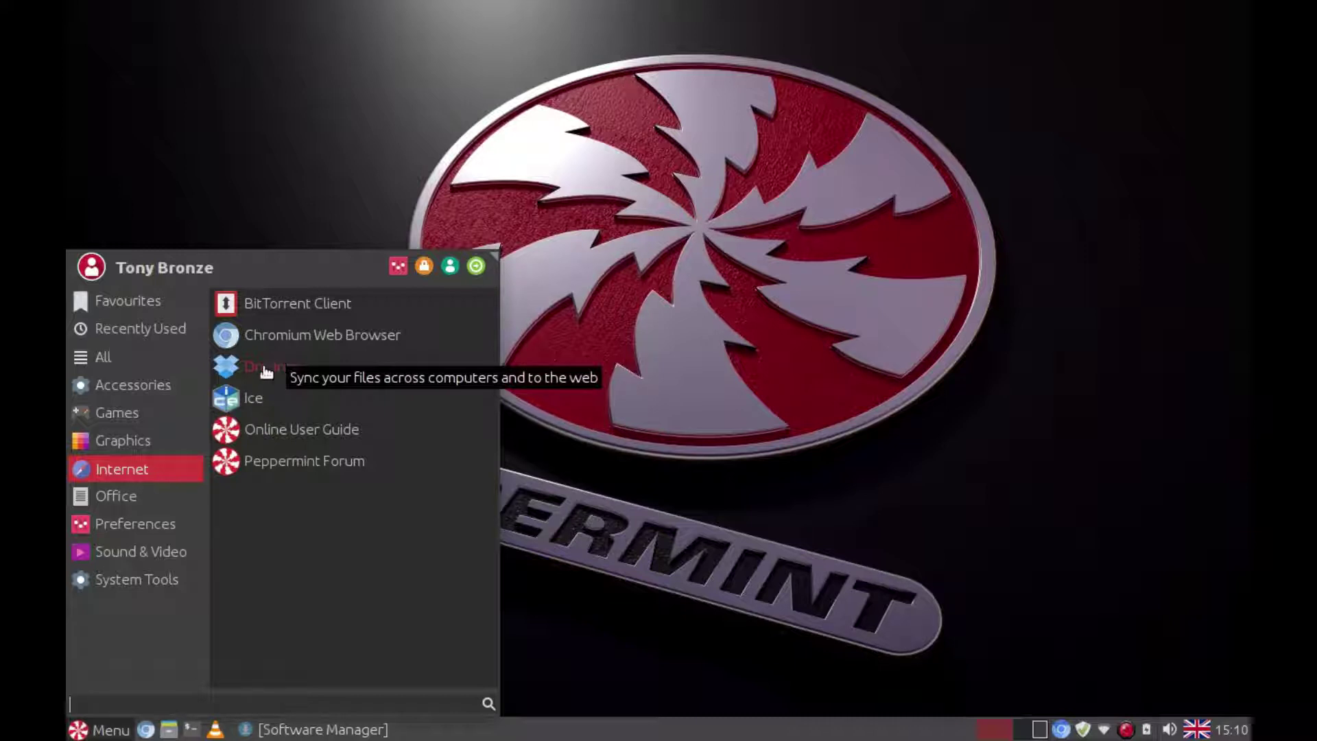
pyautogui.click(157, 551)
pyautogui.click(157, 580)
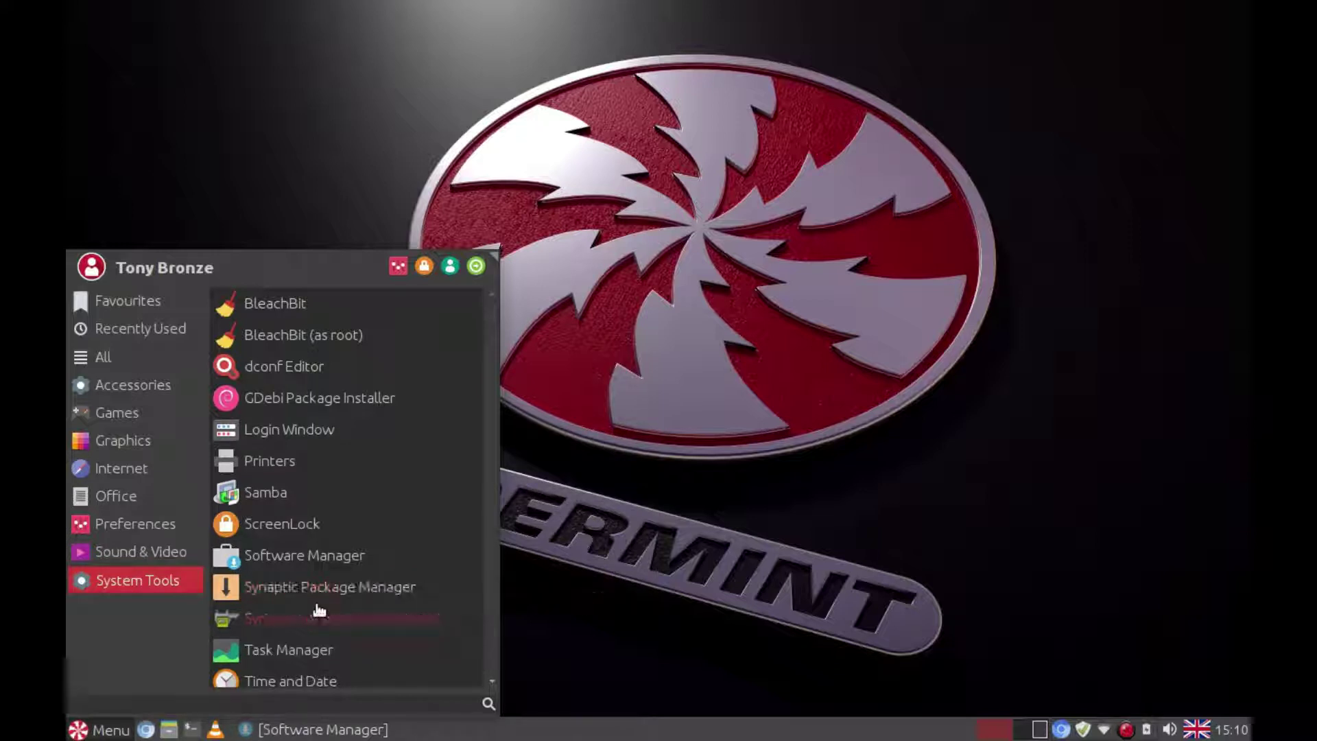
# - Launch Software Manager, authenticating with the administrator password
pyautogui.click(326, 557)
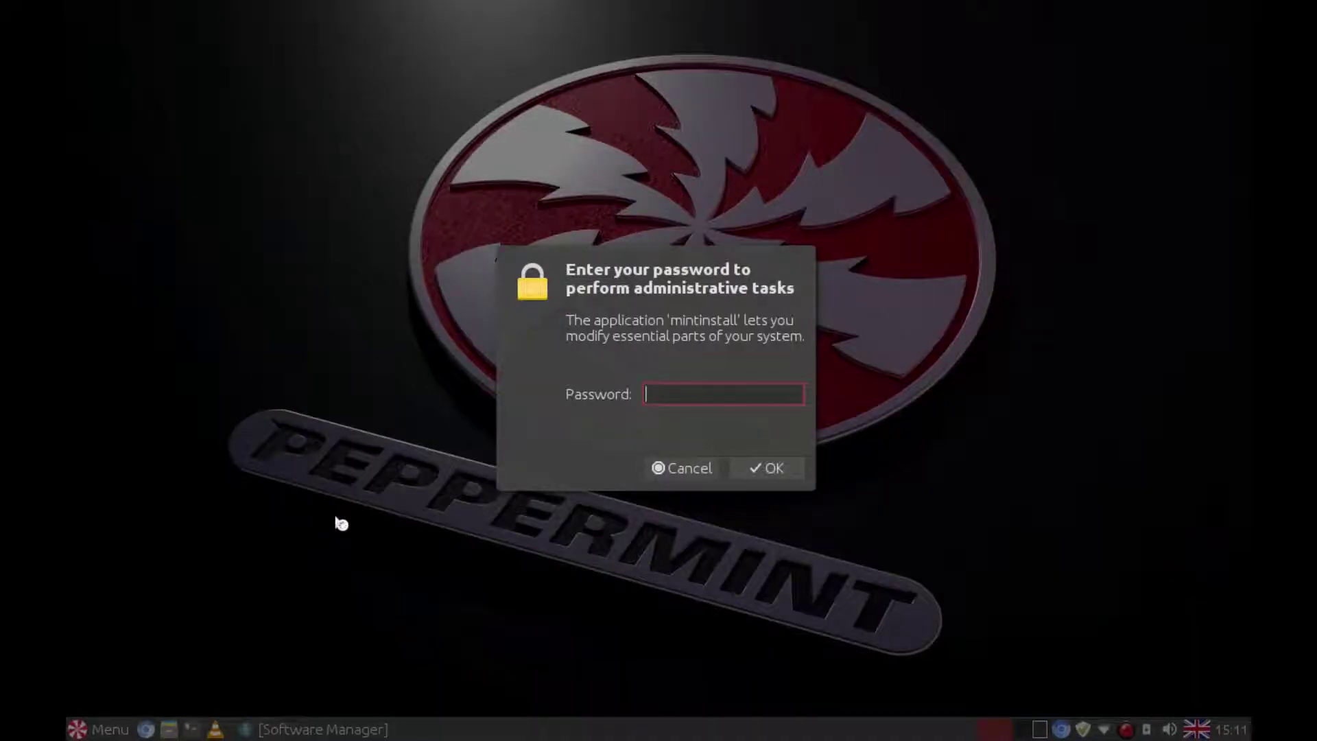
pyautogui.write('••••')
pyautogui.press('Return')
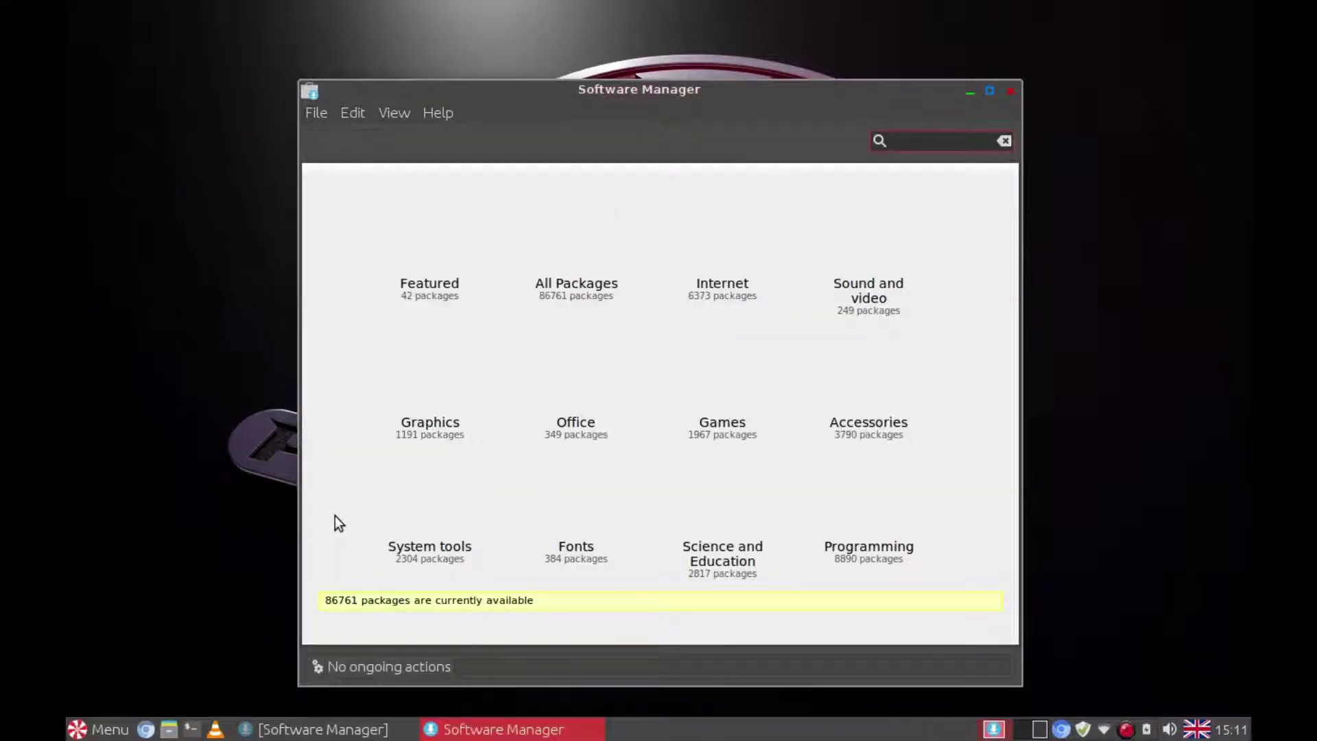
# - Search for 'firefox' and open its package details page
pyautogui.write('f')
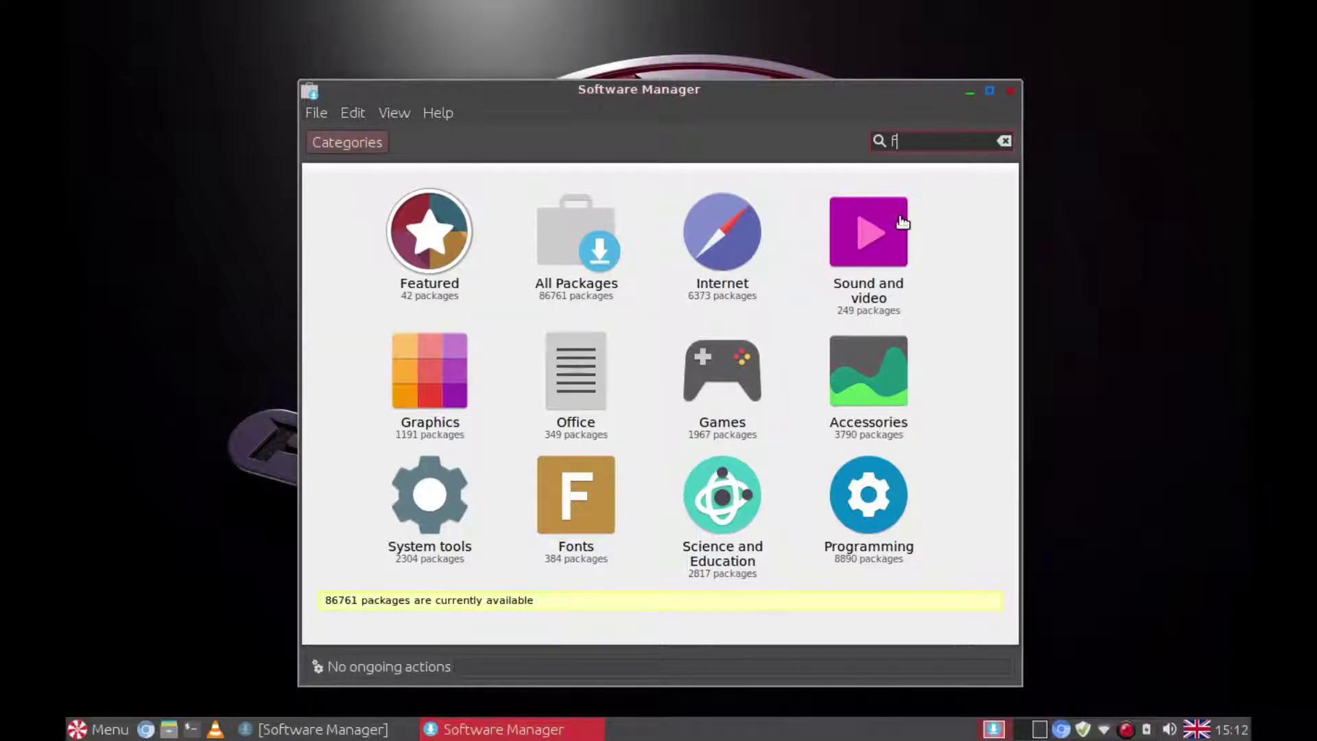
pyautogui.write('irefox')
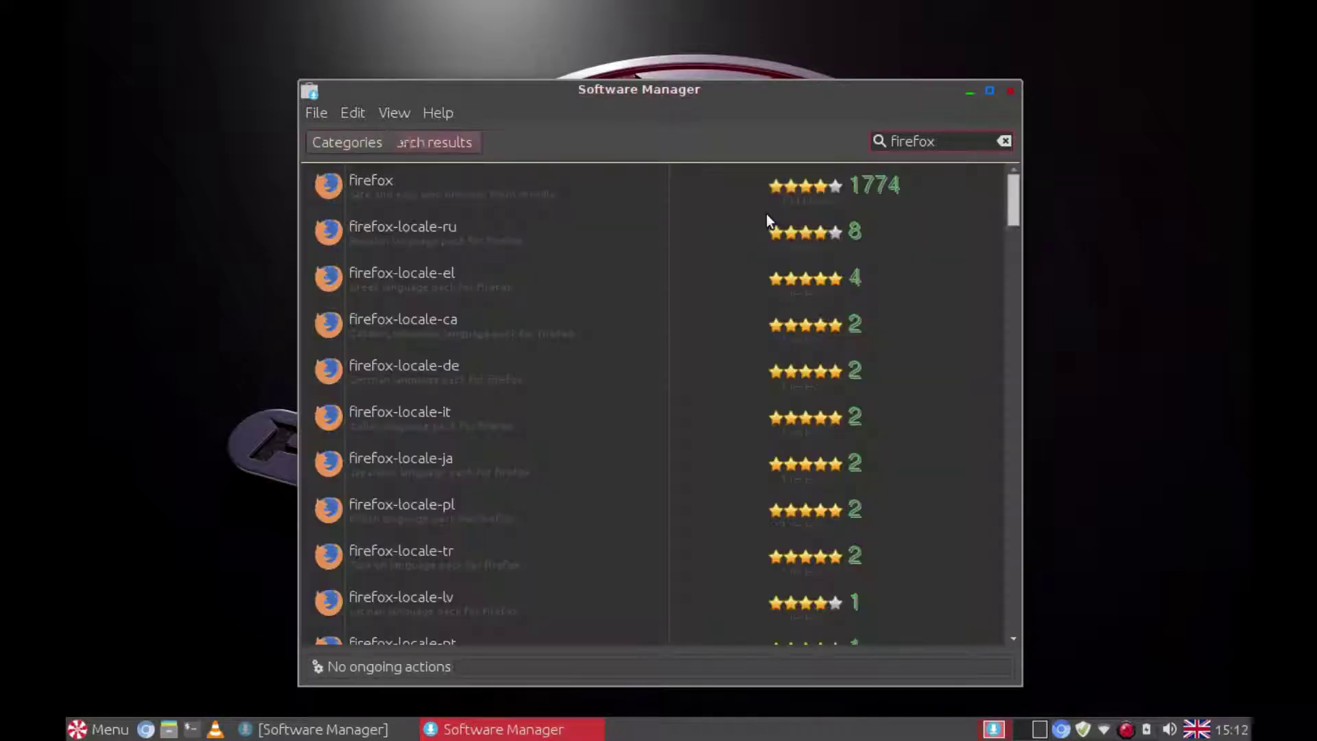
pyautogui.click(364, 183)
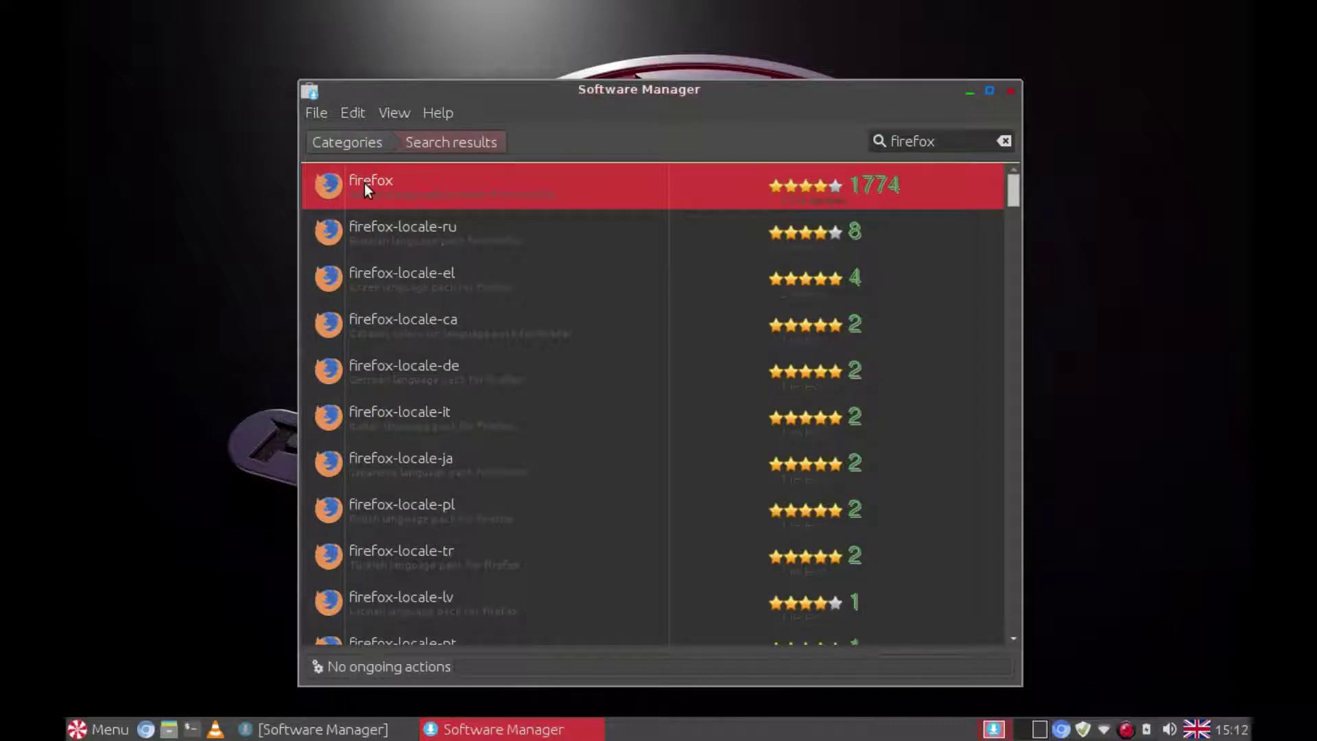
pyautogui.click(365, 184)
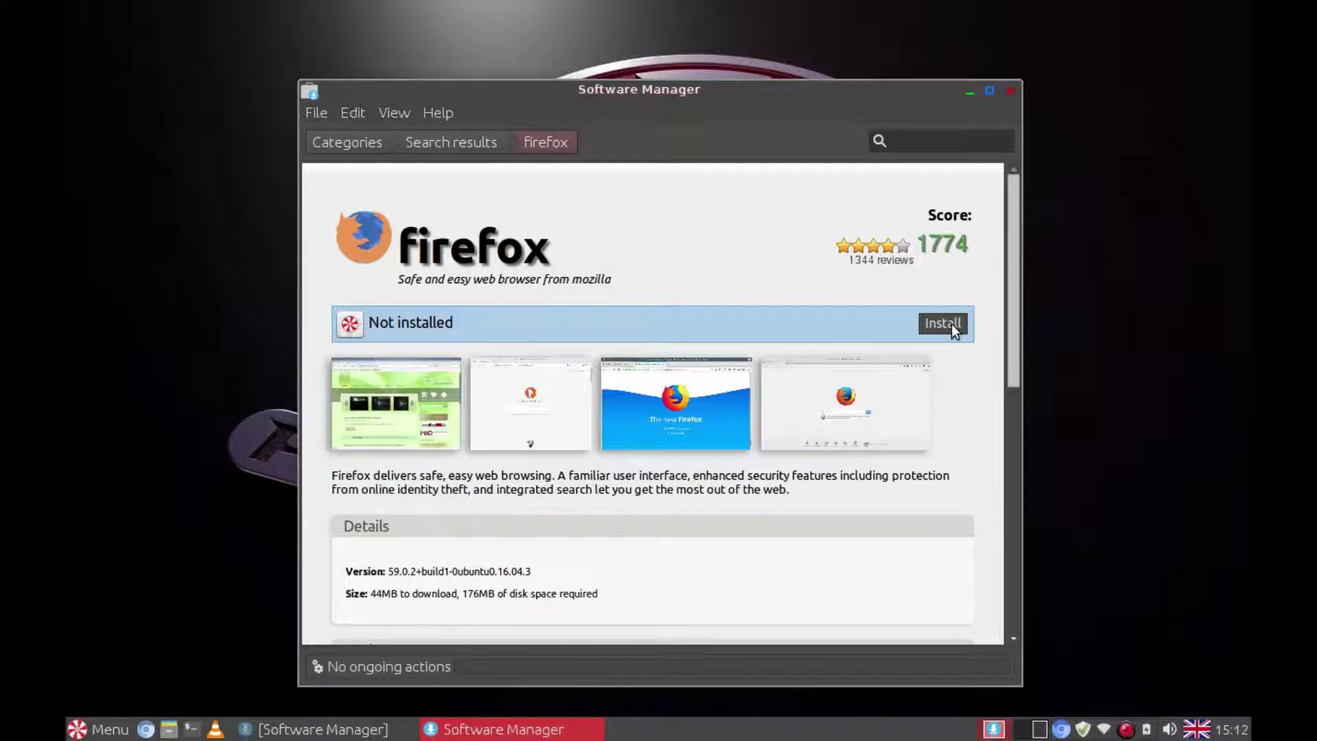
# - Dismiss Software Manager and reopen the desktop application menu
pyautogui.click(1012, 93)
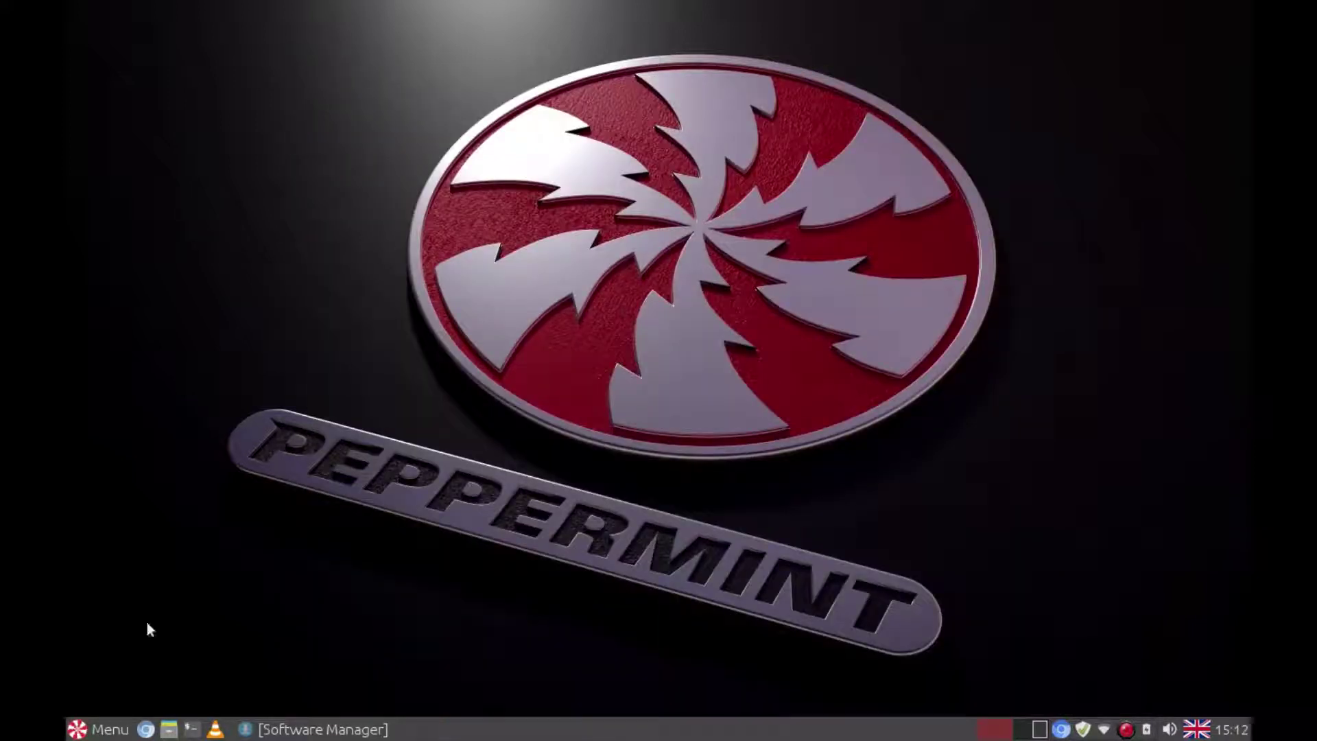
pyautogui.click(103, 728)
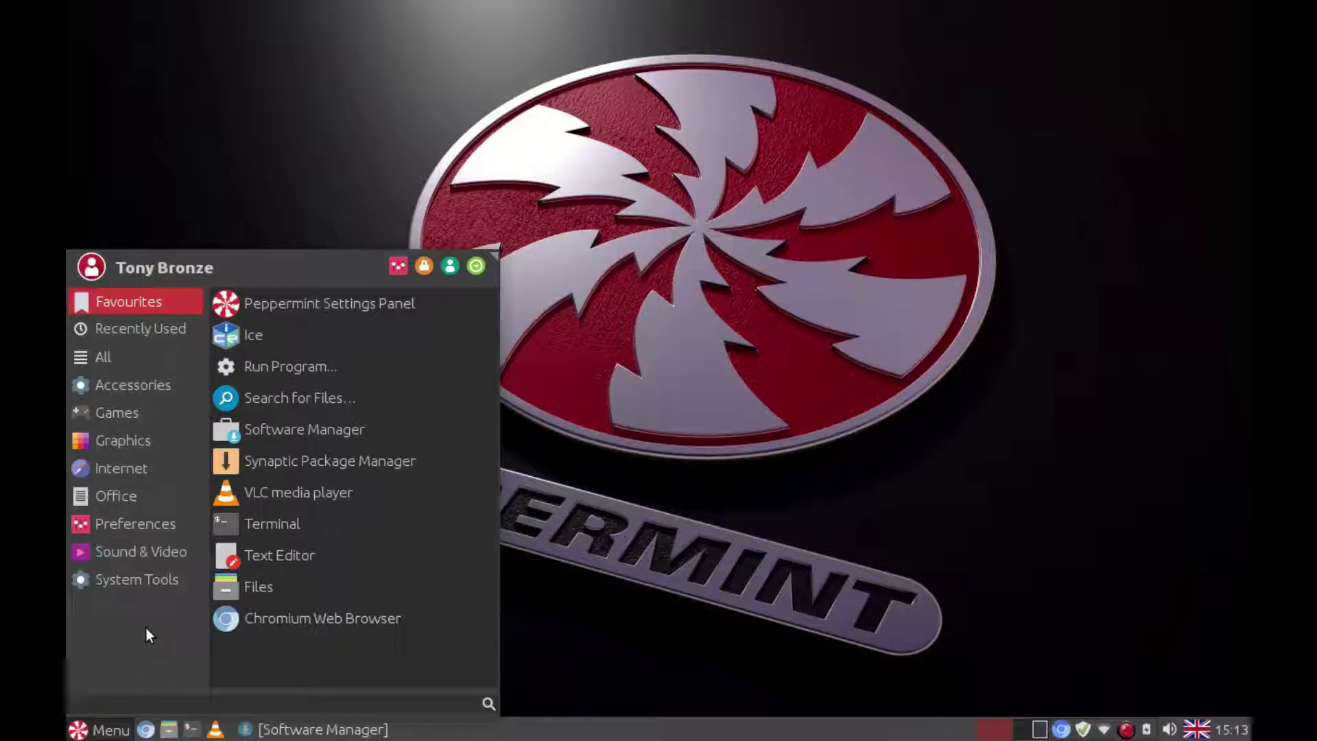
# - Start Chromium and enter 'google chrome' in the address bar
pyautogui.click(146, 731)
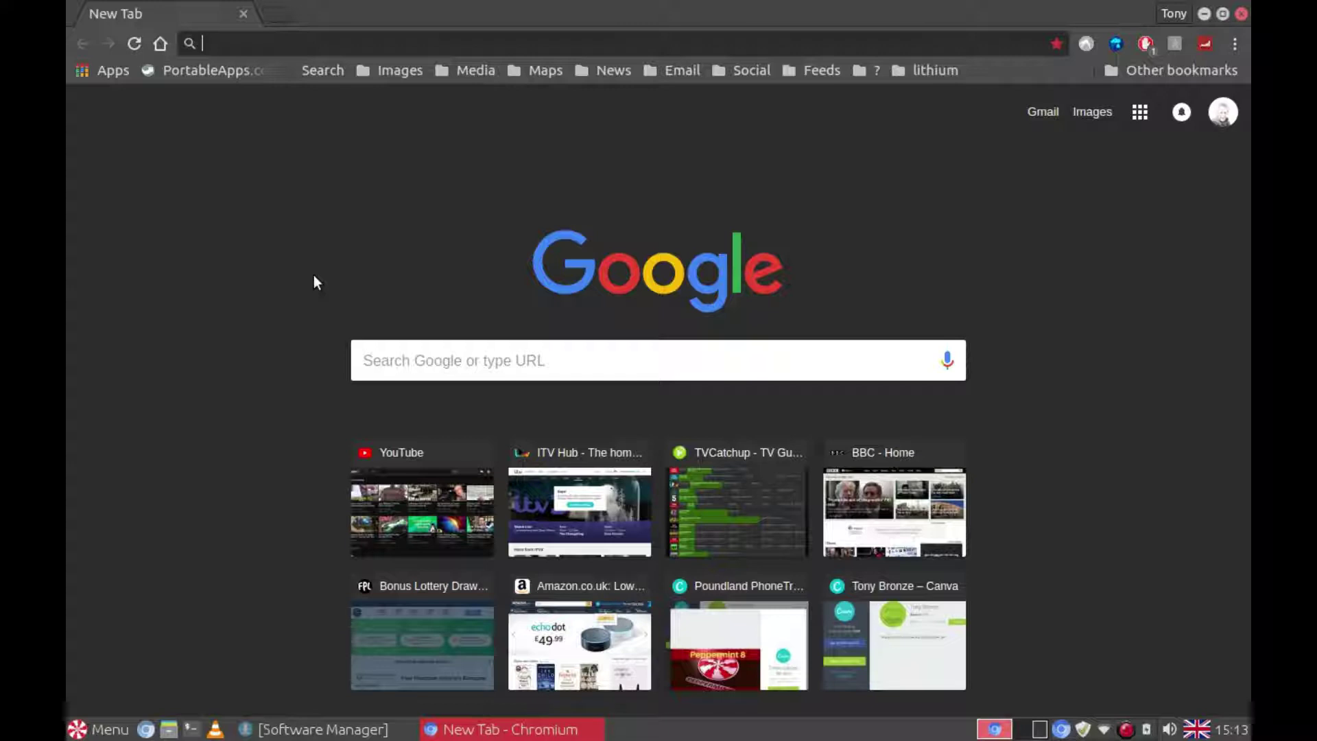
pyautogui.write('goog')
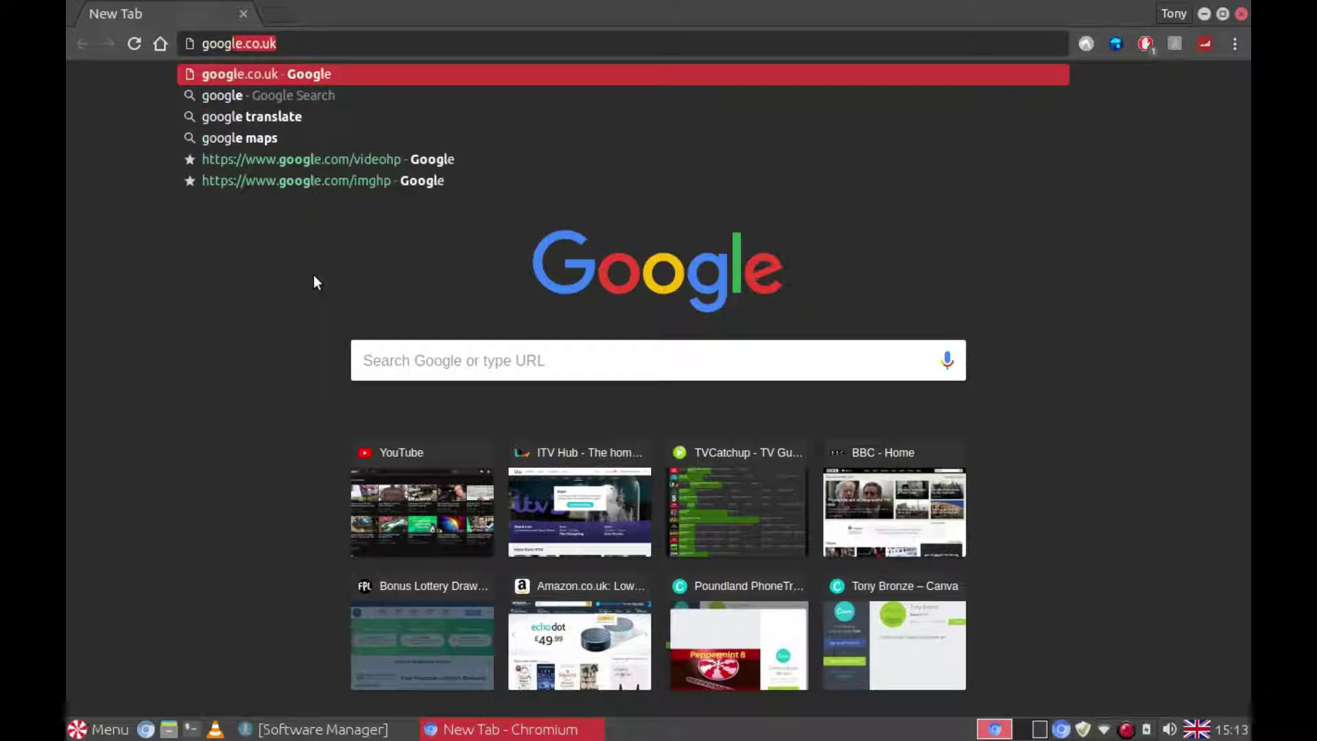
pyautogui.write('le ch')
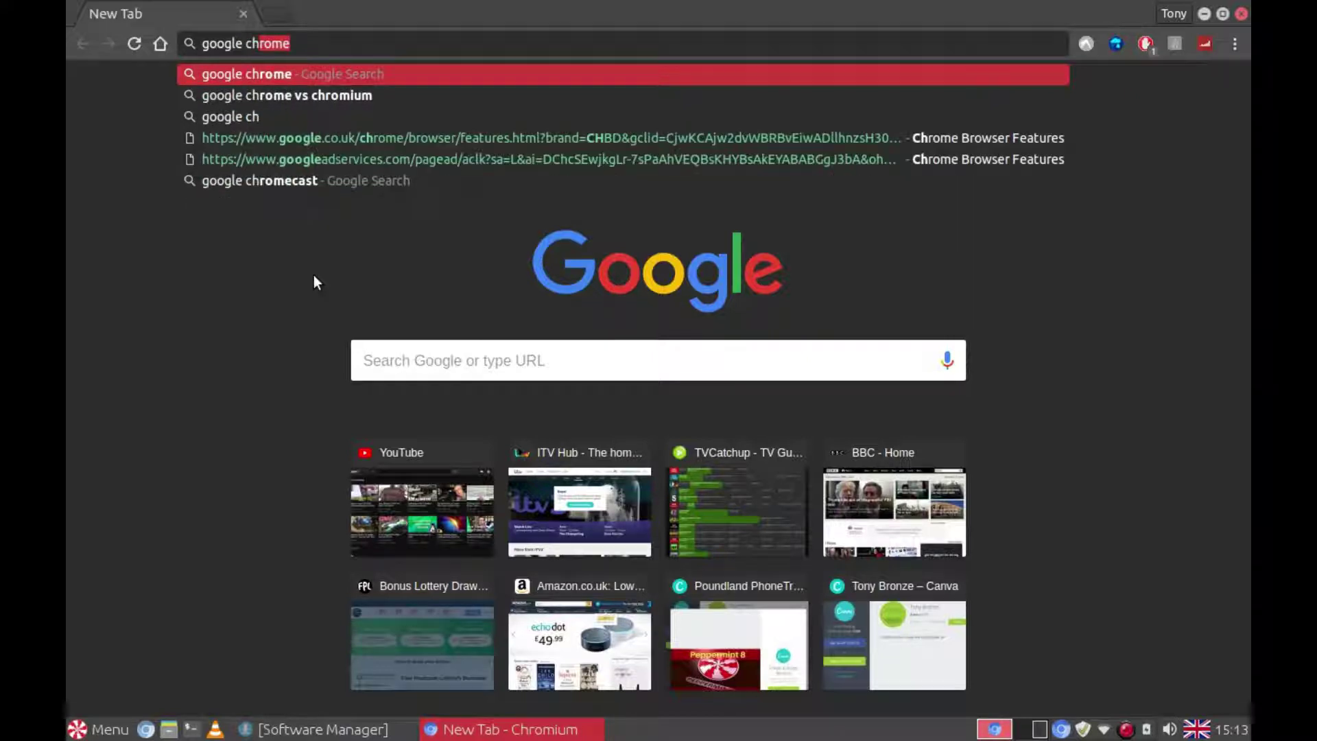
pyautogui.write('rome')
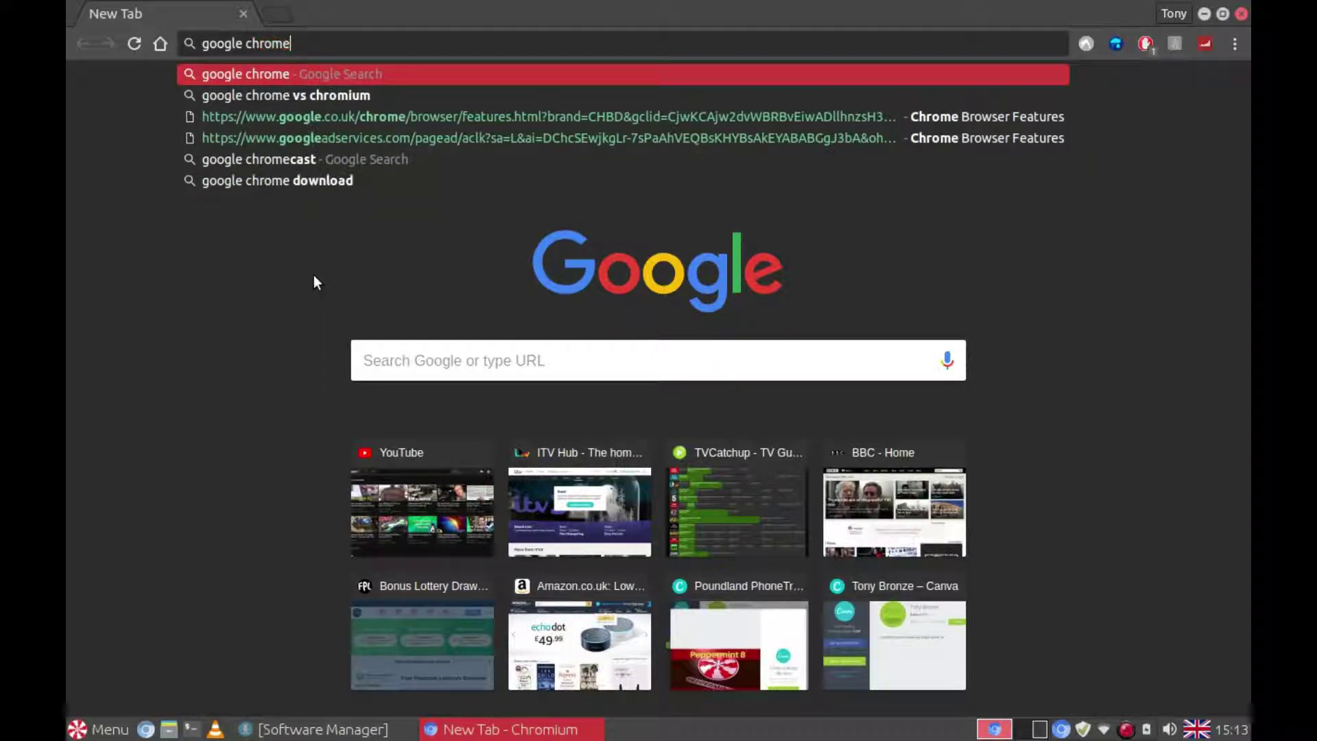
# - Search for 'google chrome' and follow the Download Now link to the Chrome page
pyautogui.press('Return')
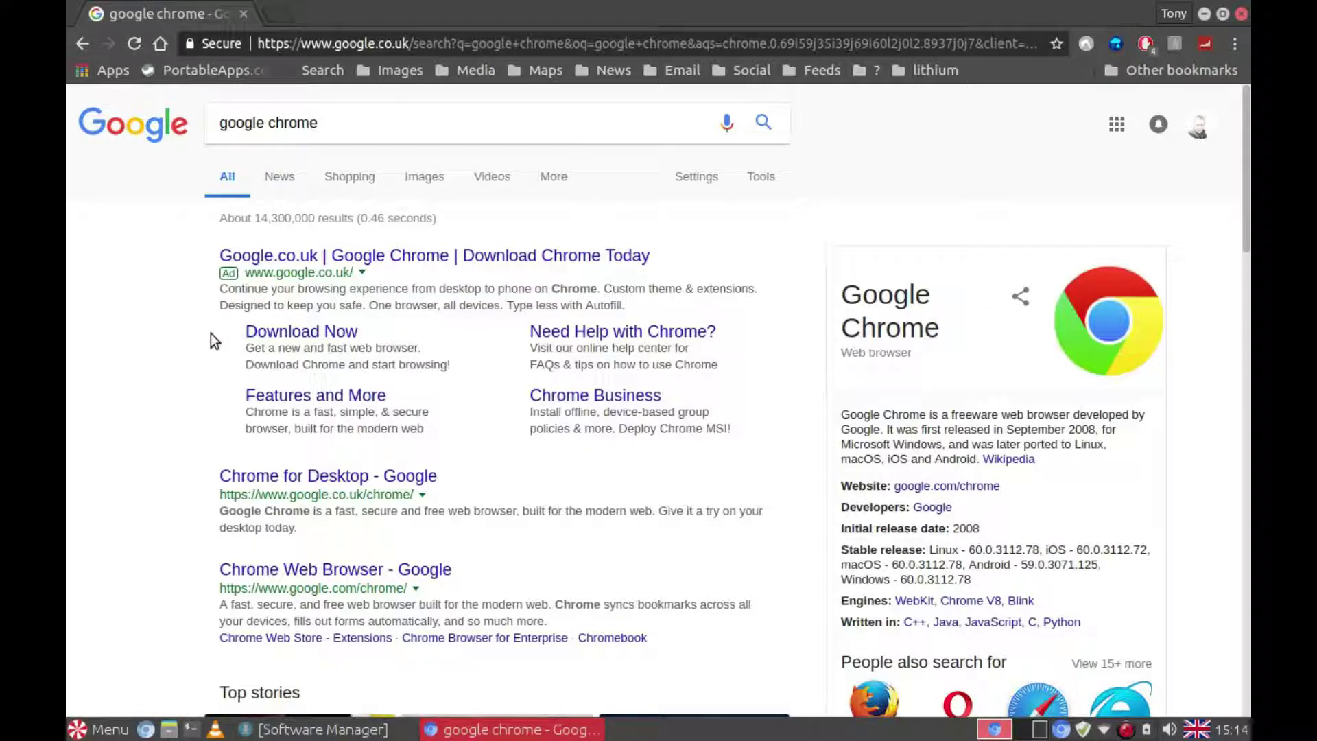
pyautogui.click(276, 337)
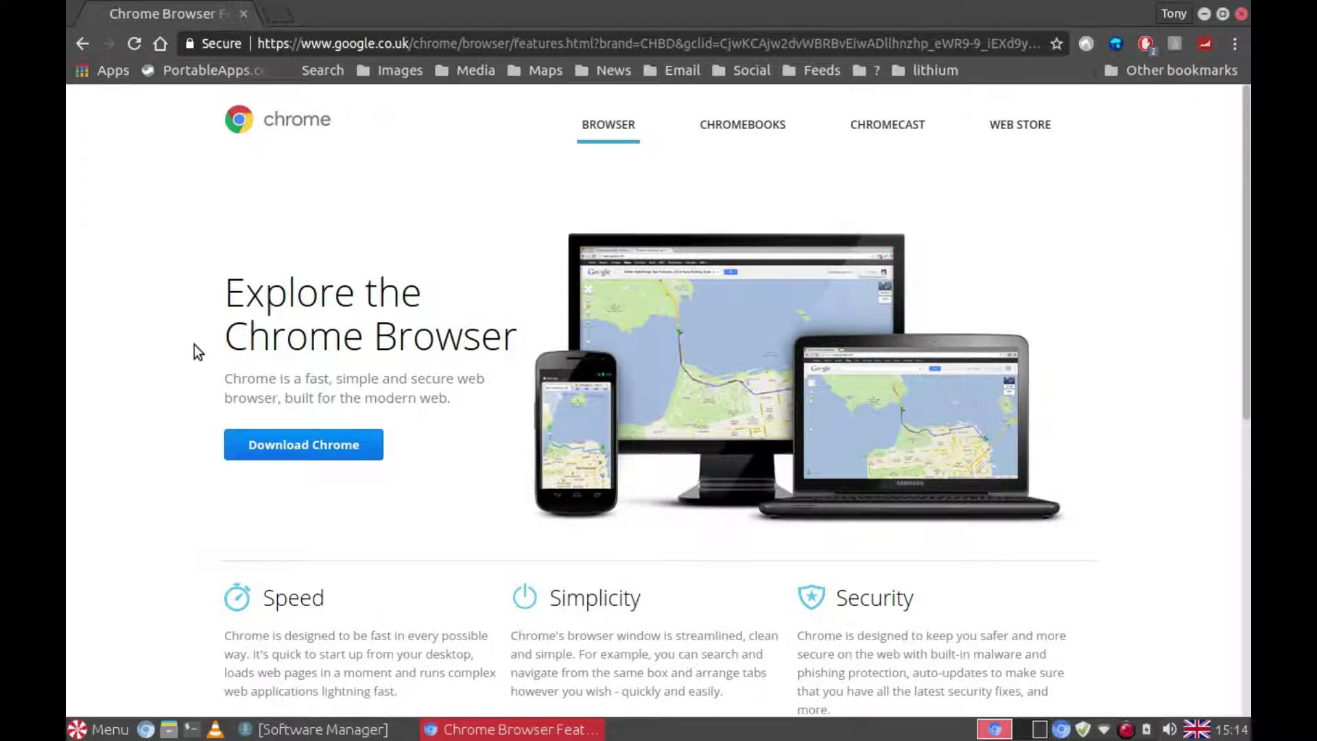
pyautogui.scroll(-3, 195, 344)
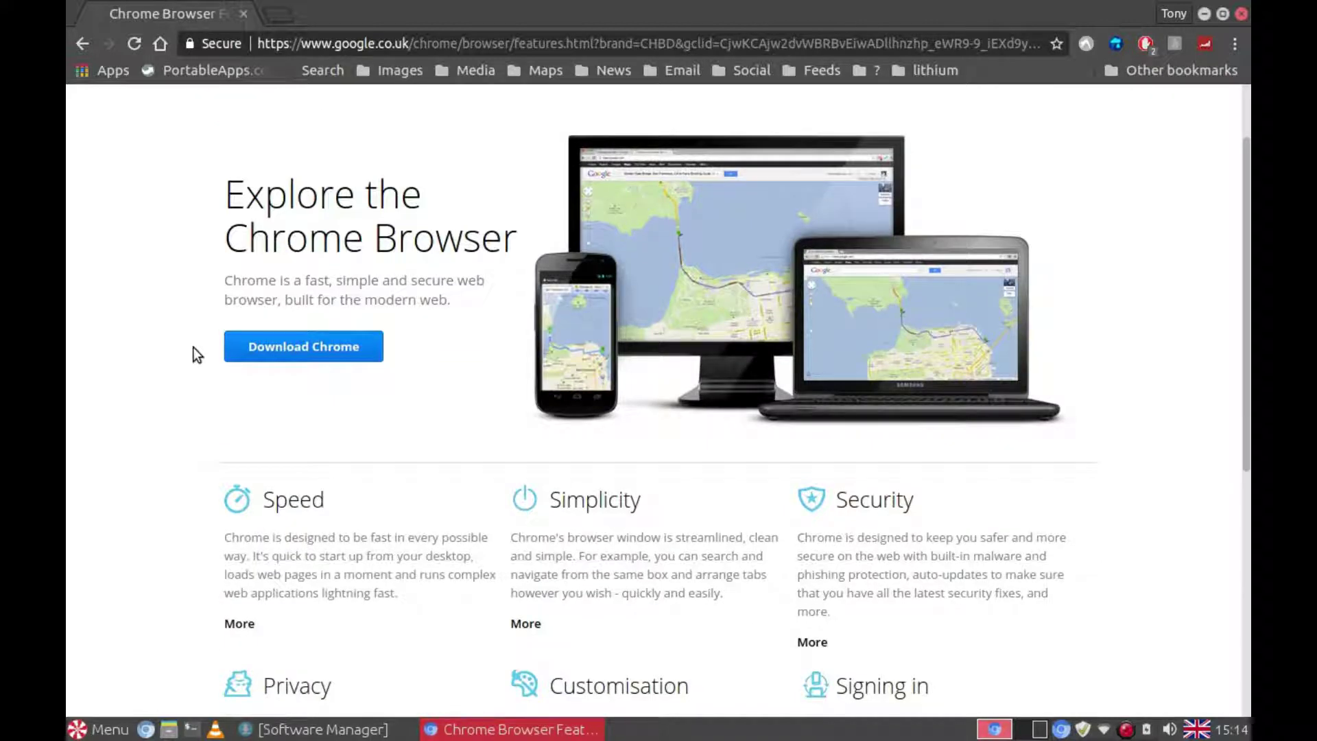
# - Open the Download Chrome dialog, keeping the 64 bit .deb (Debian/Ubuntu) package
pyautogui.click(281, 354)
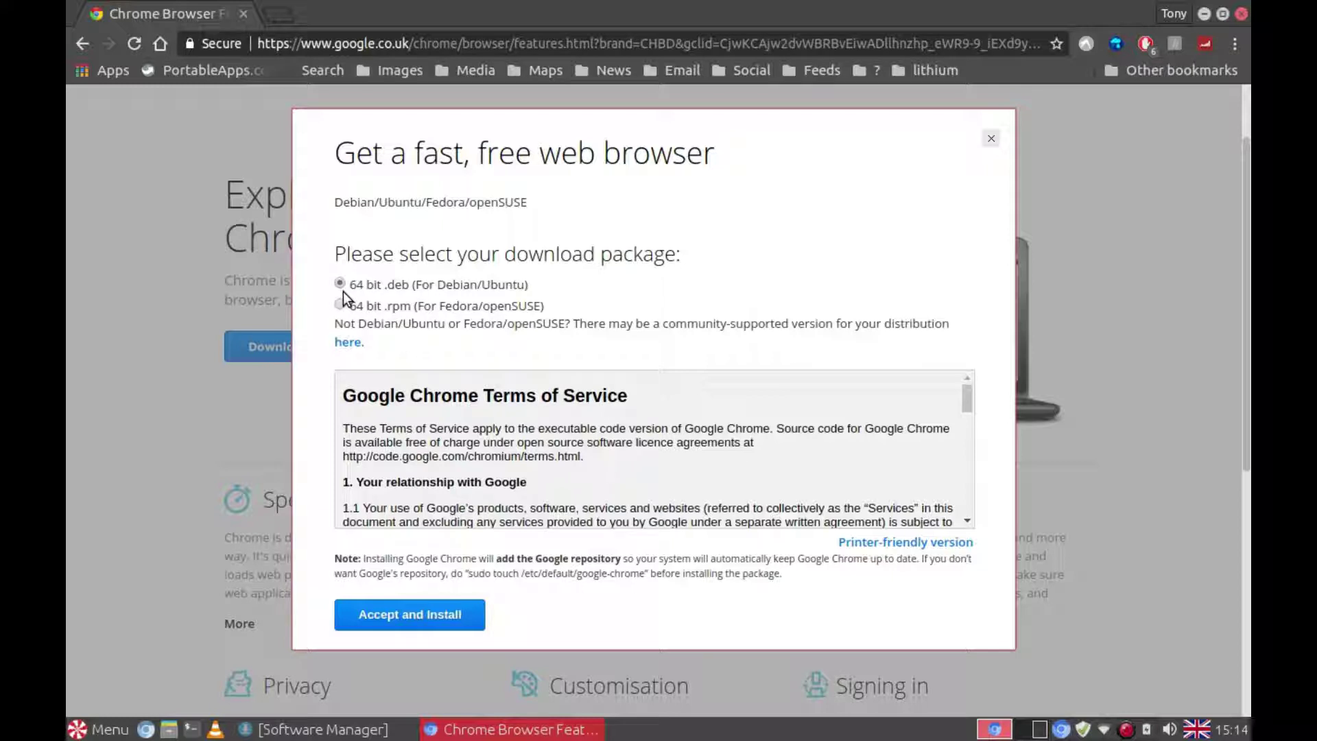
# - Accept the Chrome terms and save the .deb package into Downloads
pyautogui.click(411, 620)
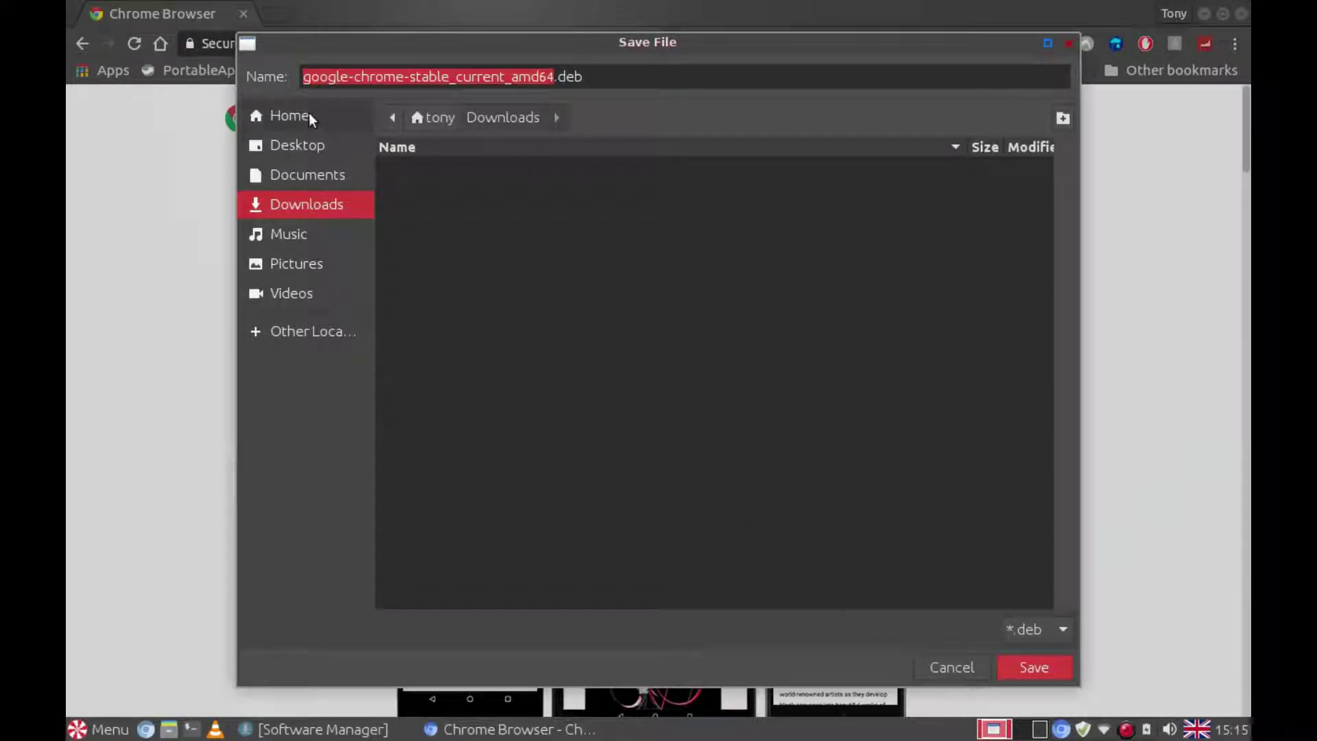
pyautogui.click(1037, 668)
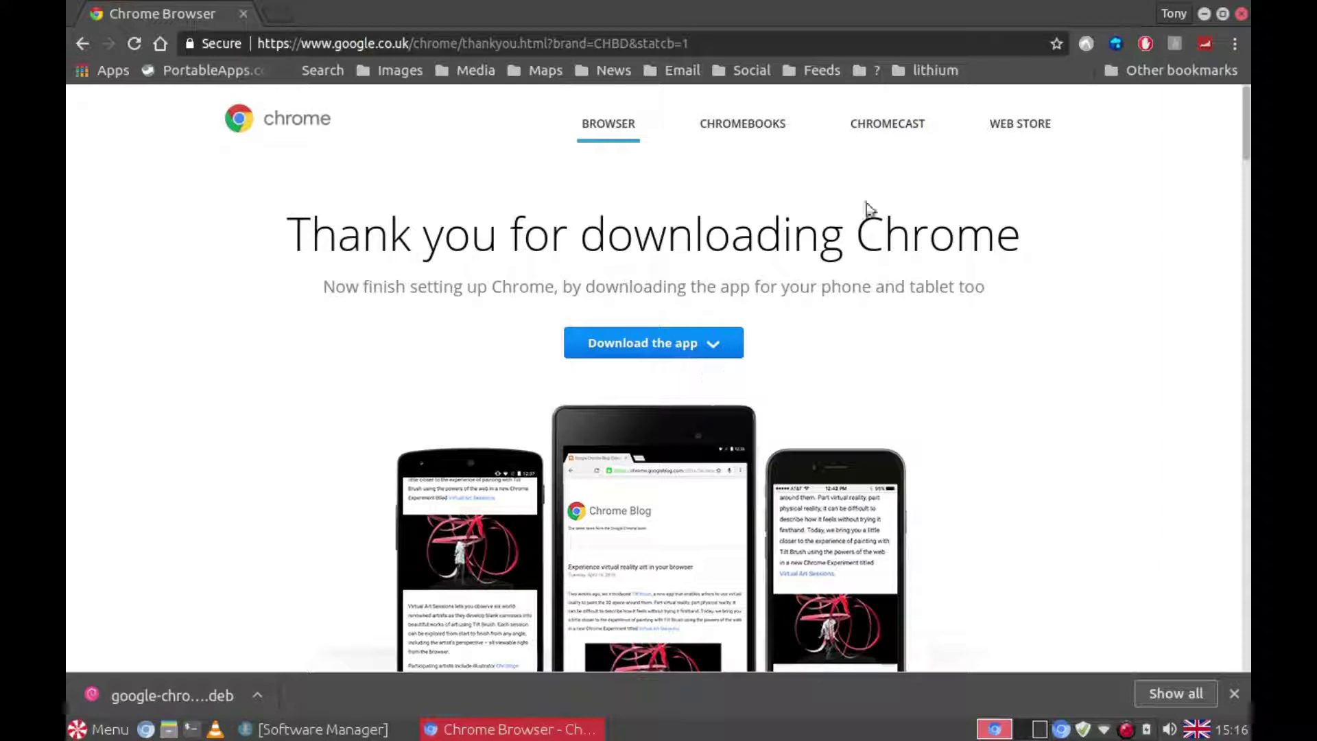
# - Close Chromium and open the Downloads folder in Files
pyautogui.click(1243, 14)
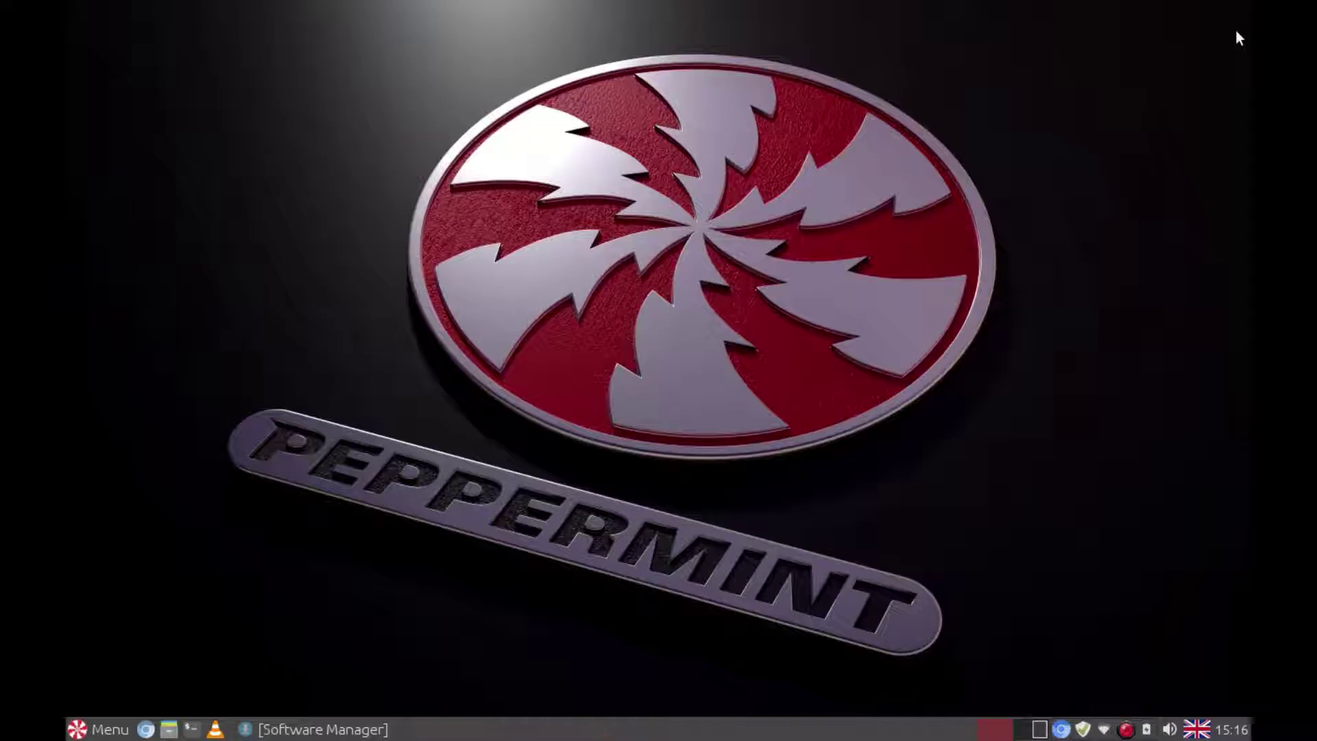
pyautogui.click(167, 730)
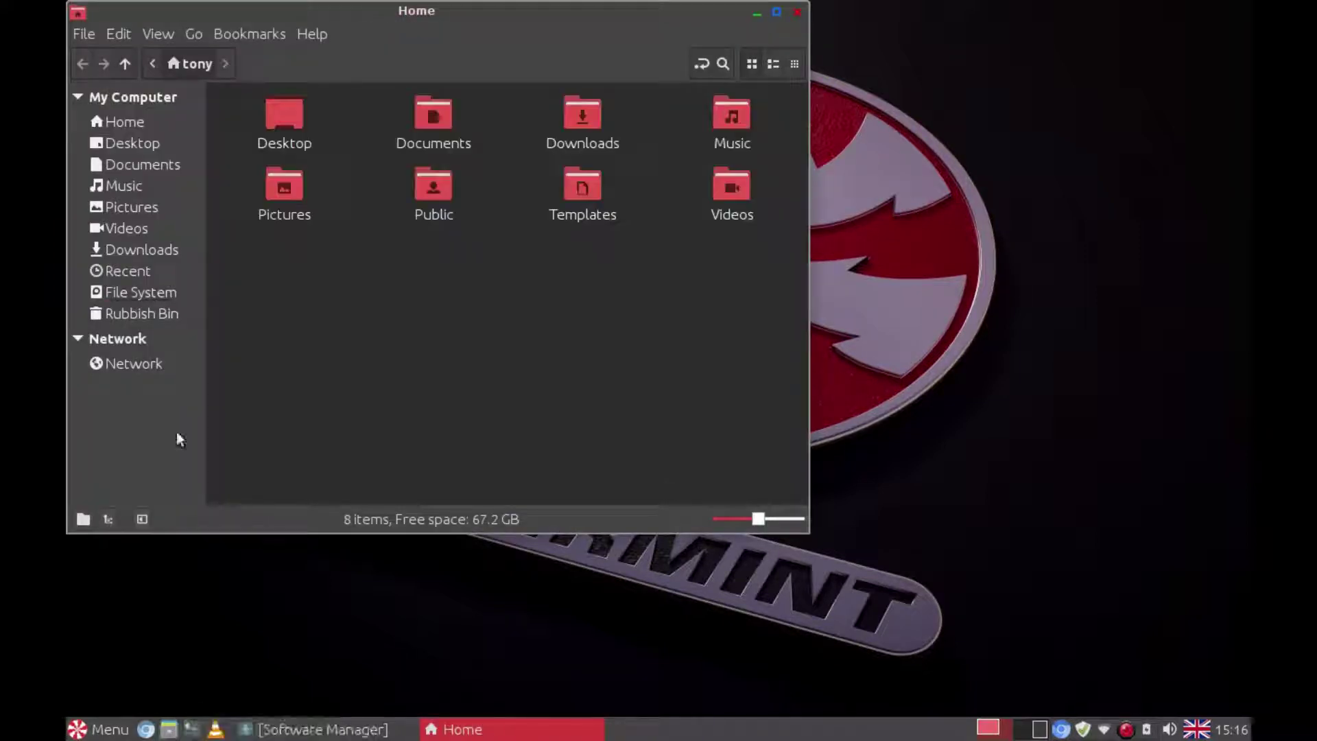
pyautogui.click(139, 251)
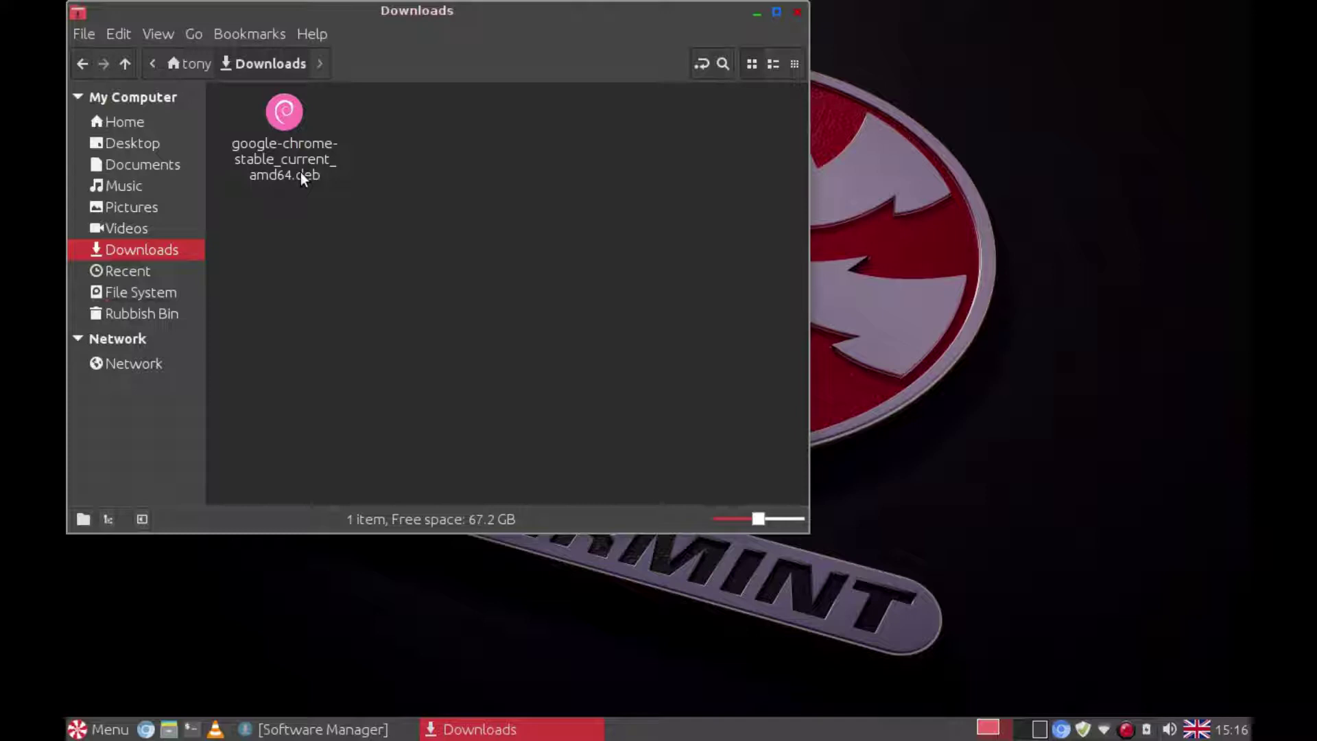
# - Open google-chrome-stable_current_amd64.deb in GDebi Package Installer
pyautogui.doubleClick(282, 121)
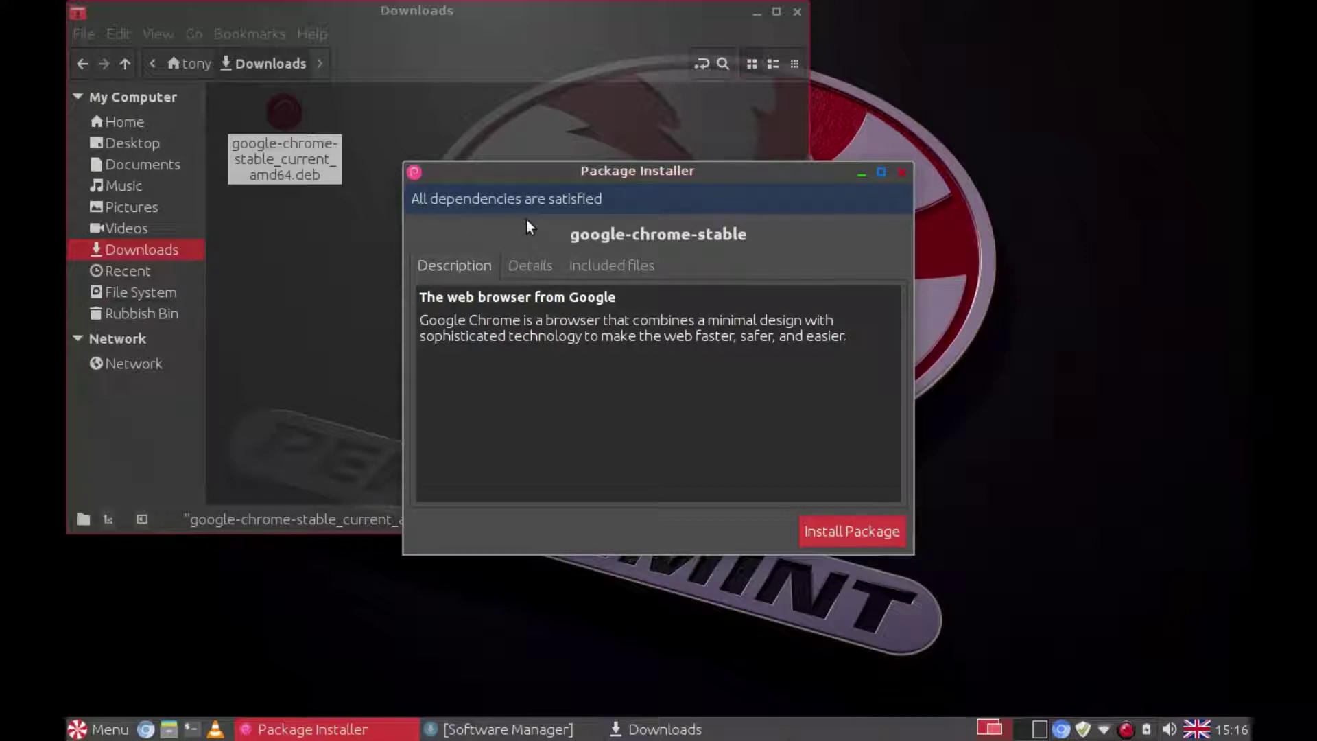
# - Install the google-chrome-stable package with administrator authentication and close the finished dialog
pyautogui.click(824, 530)
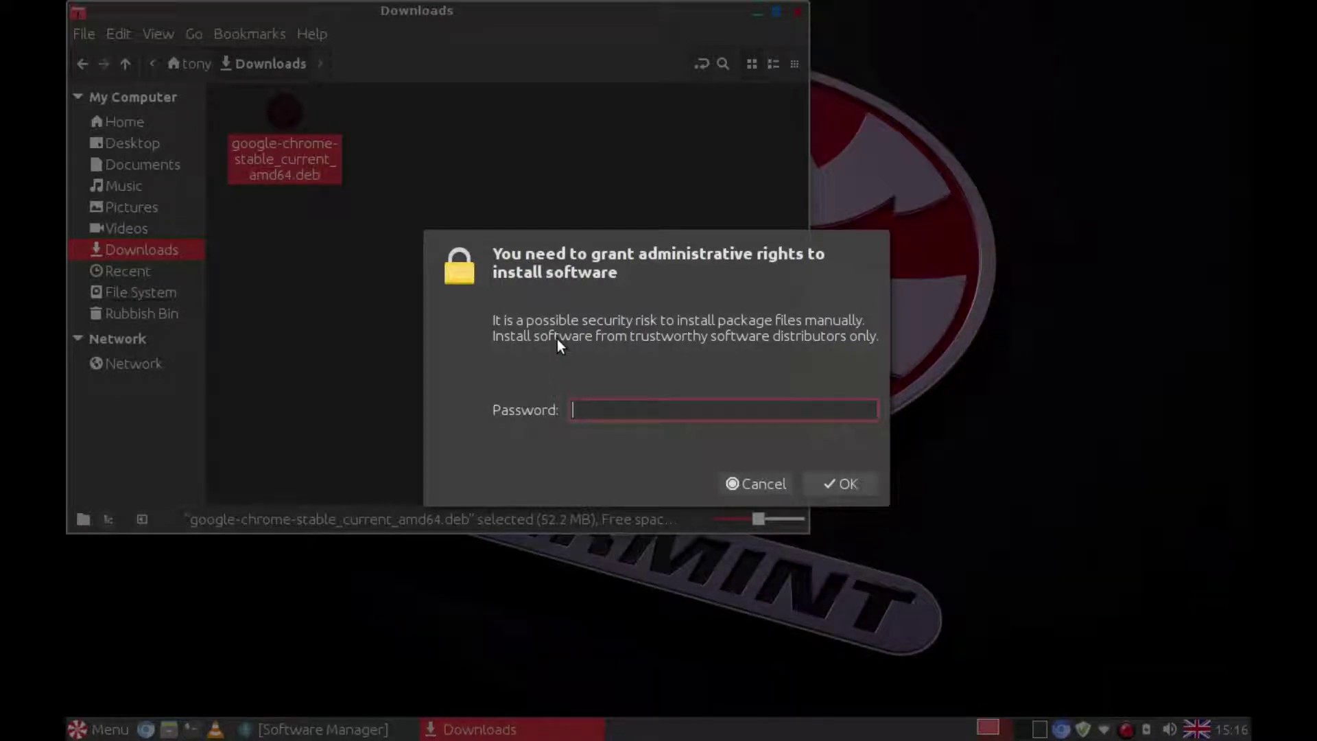
pyautogui.write('****')
pyautogui.press('Return')
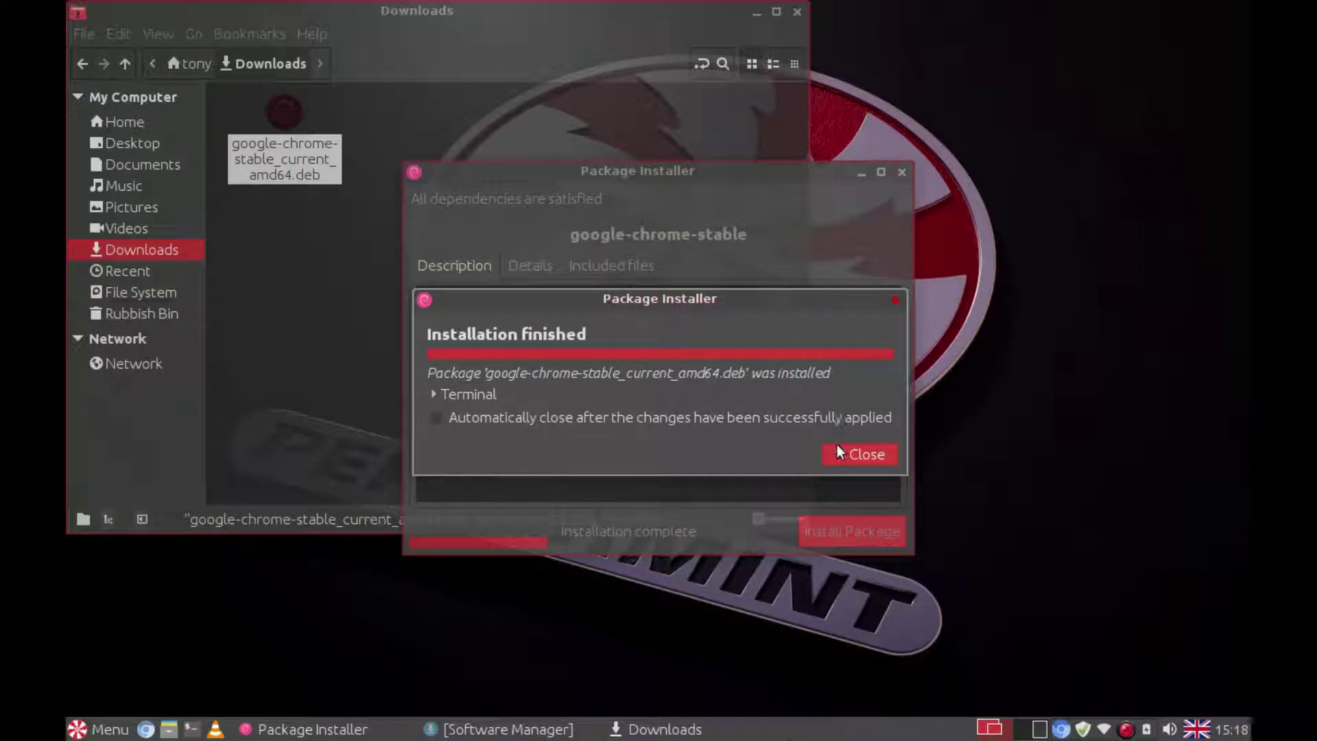
pyautogui.click(857, 451)
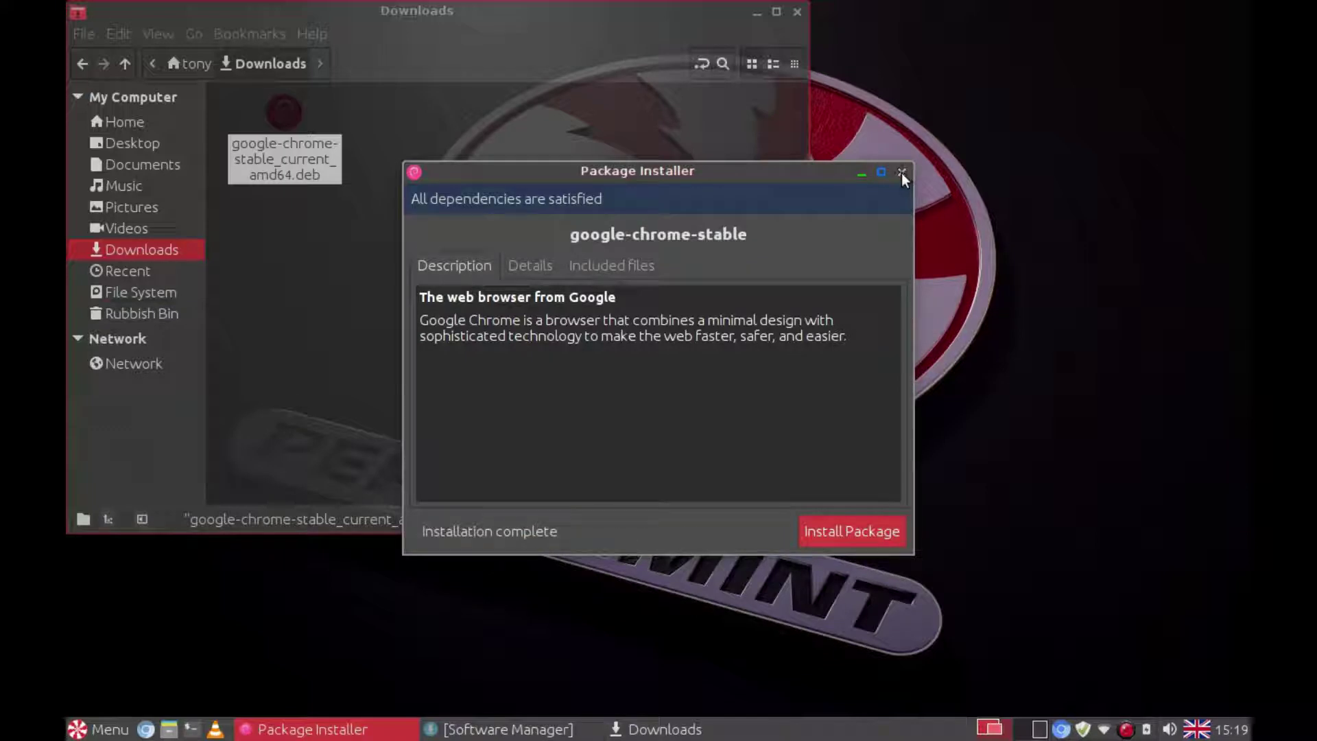
# - Close the finished Package Installer and launch Google Chrome from Menu > Internet
pyautogui.click(903, 173)
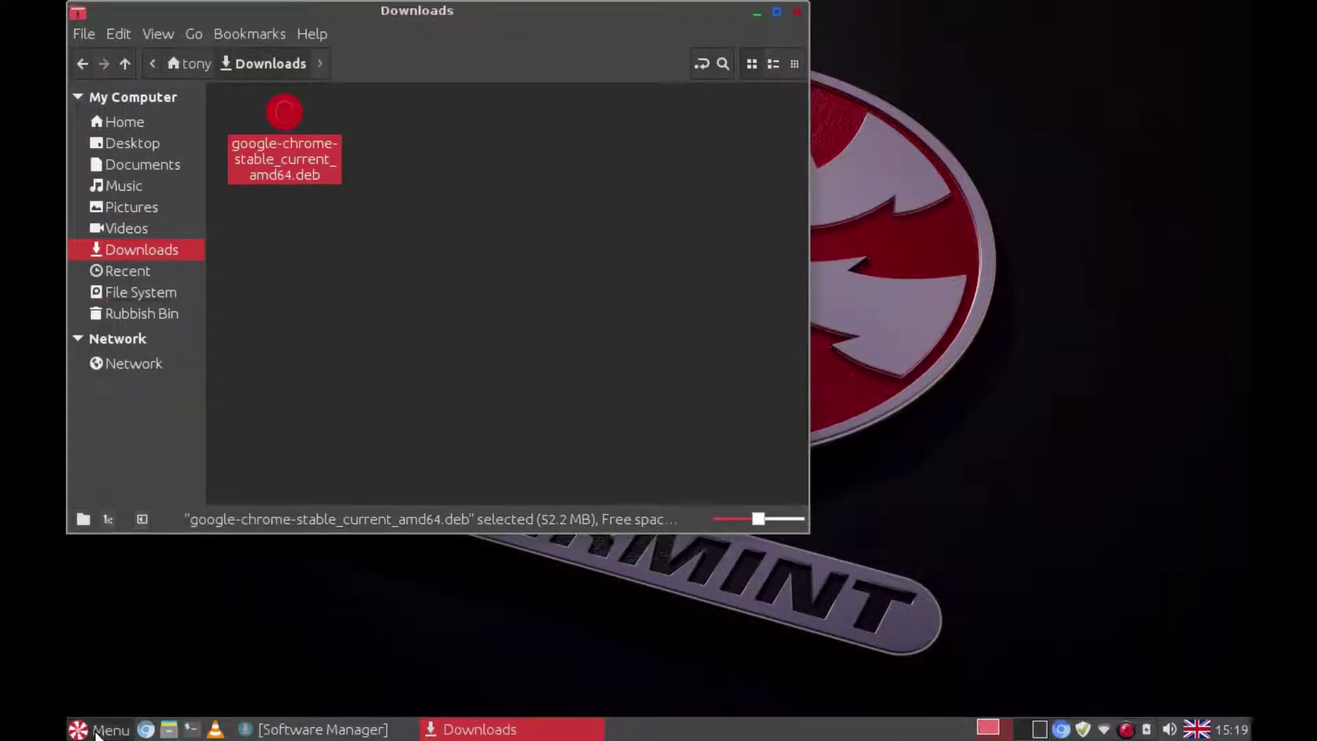
pyautogui.click(96, 731)
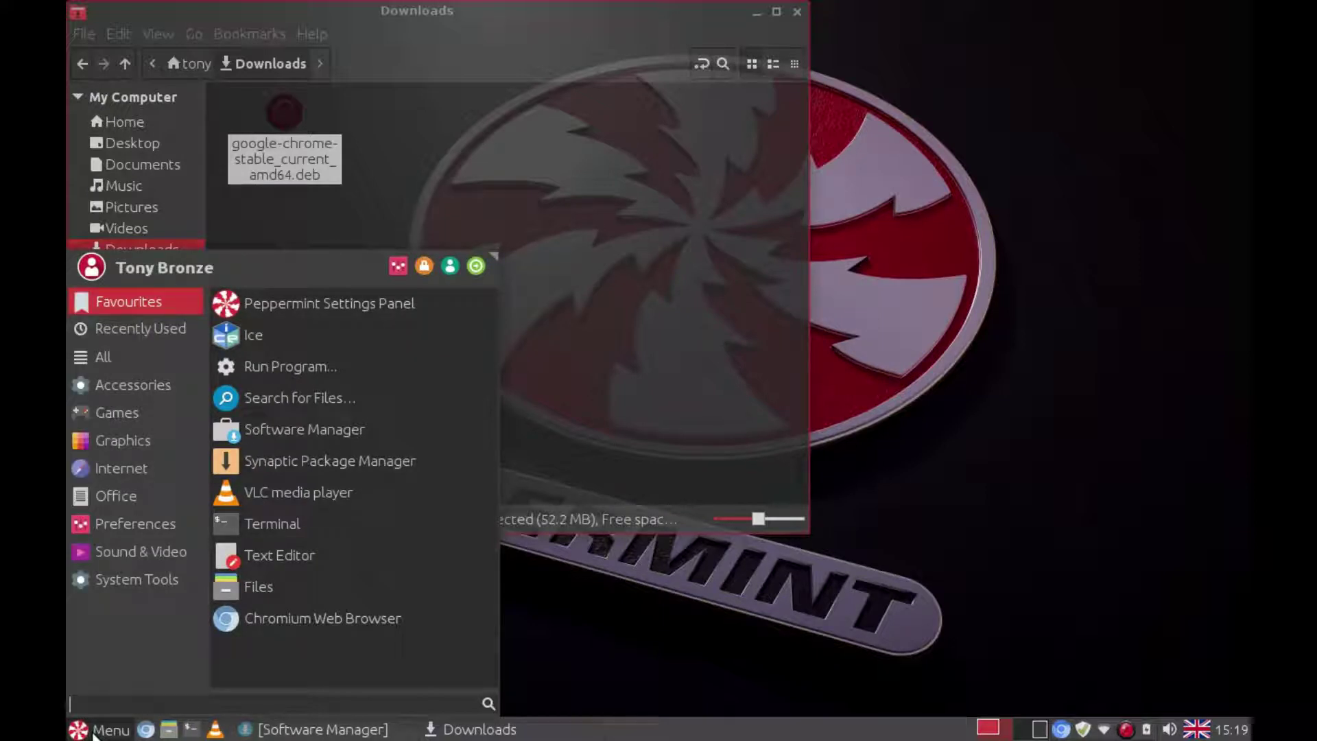
pyautogui.click(147, 474)
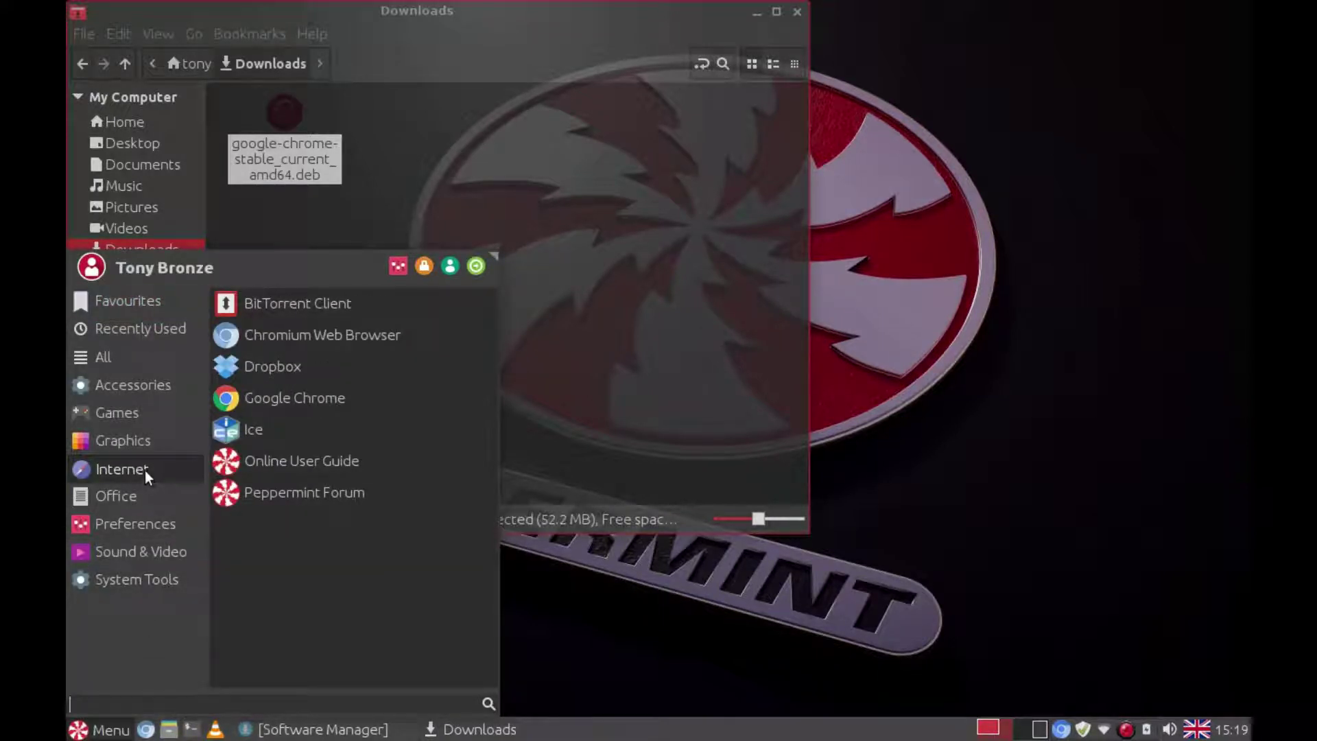
pyautogui.click(328, 399)
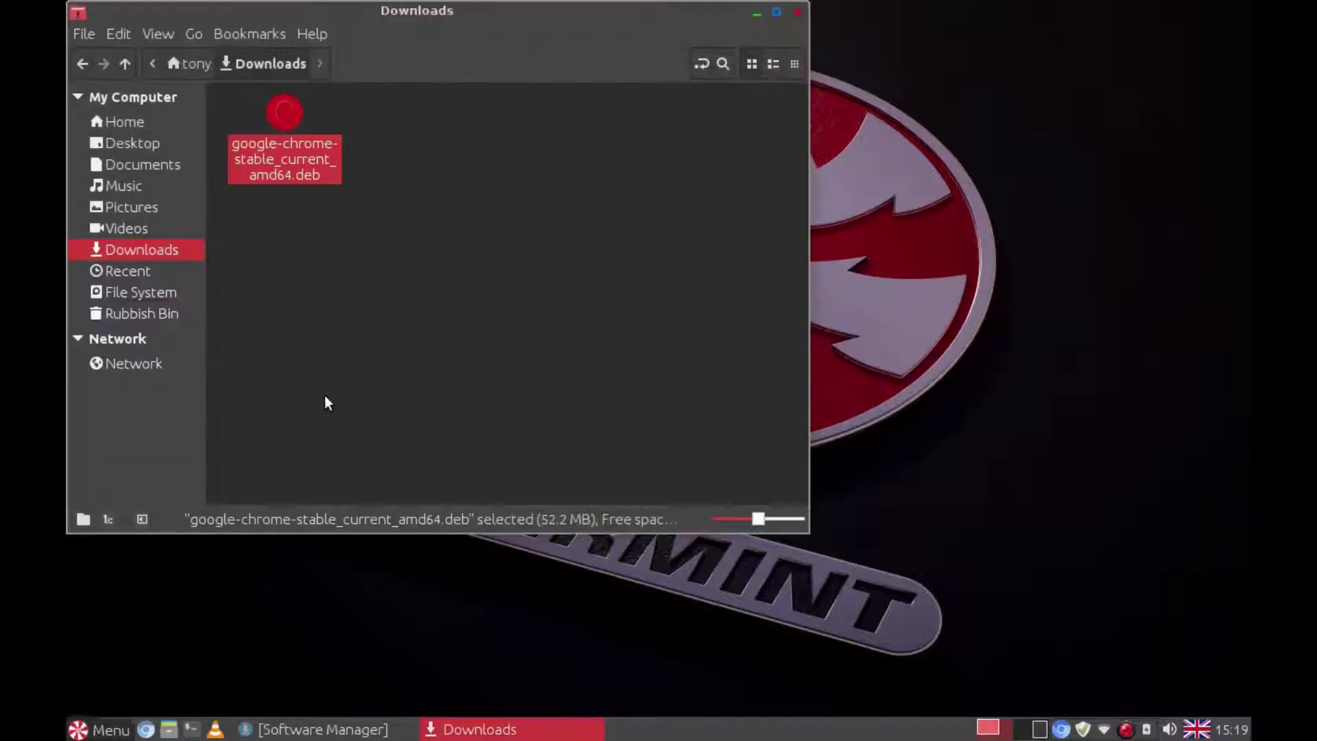
pyautogui.rightClick(1061, 729)
# - Exit the background Chromium from its tray icon and confirm Chrome's first-run dialog with OK
pyautogui.click(1000, 703)
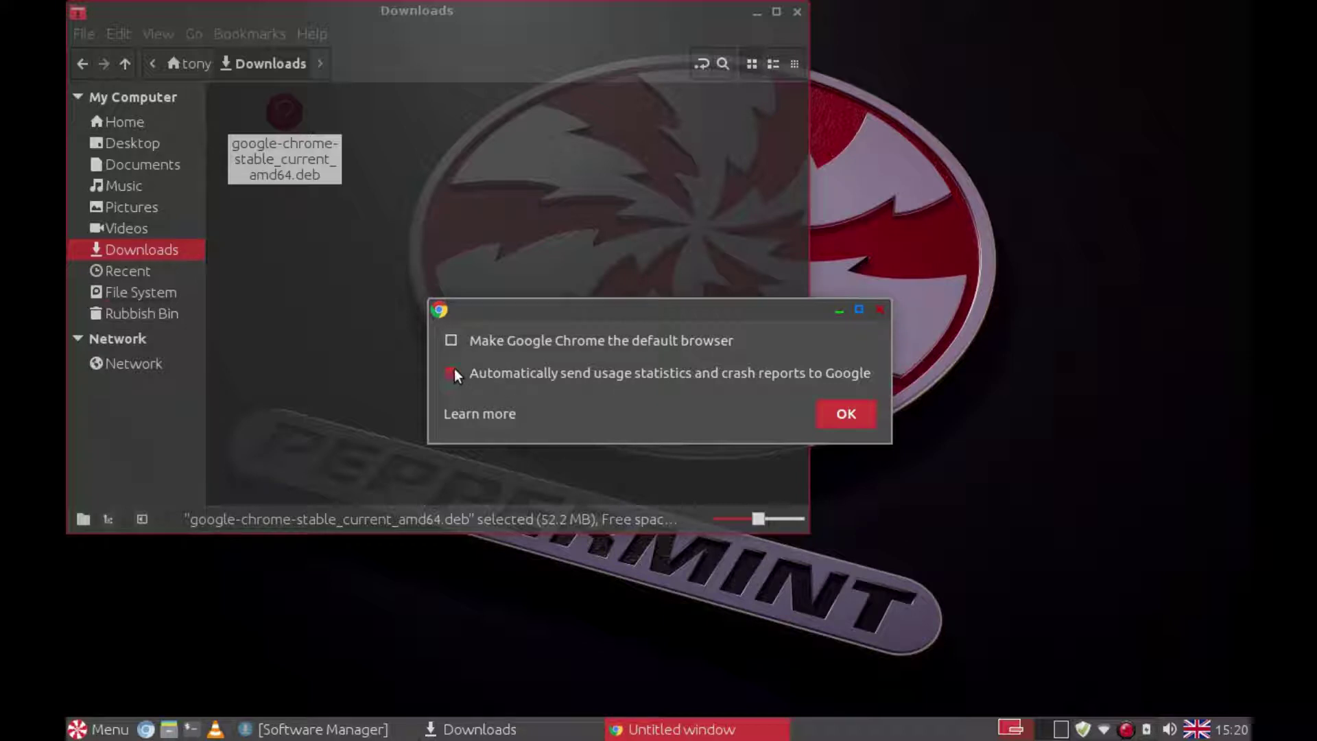
pyautogui.click(833, 412)
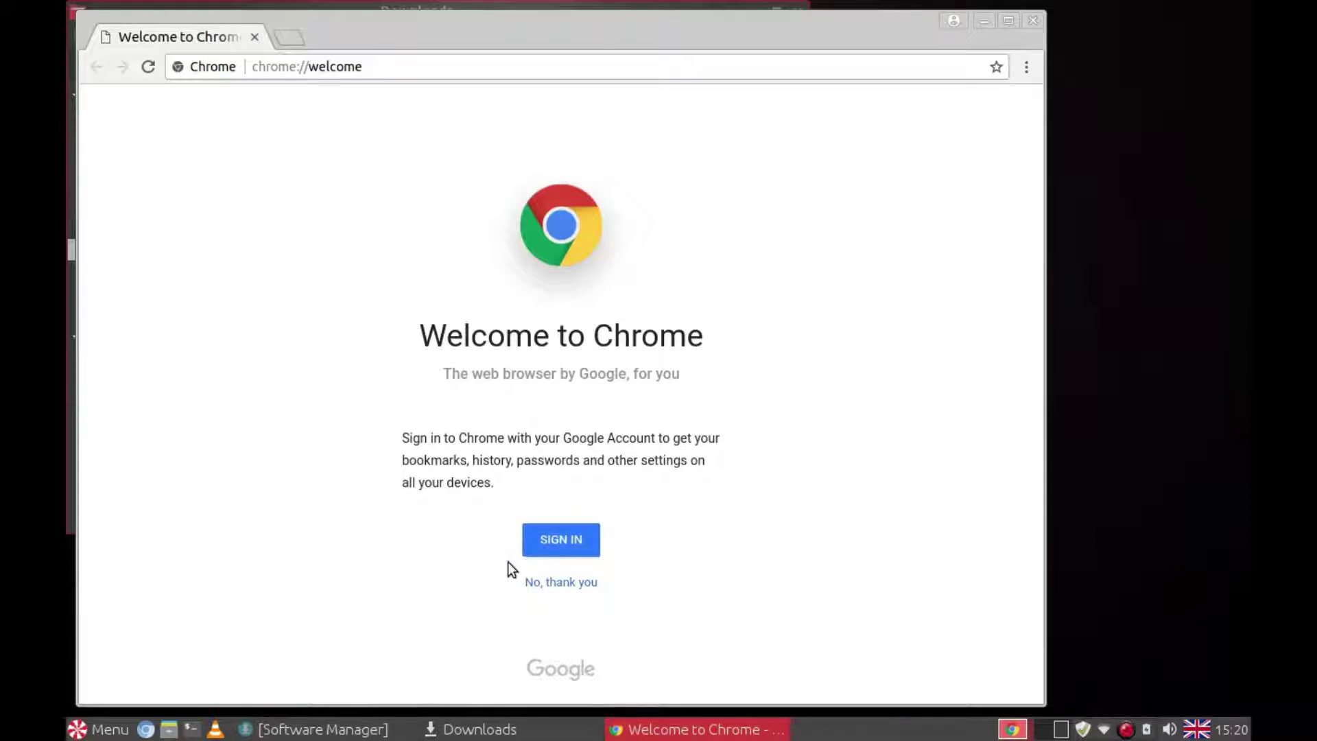
# - Sign in to Chrome from the welcome page and acknowledge that sync is turned on
pyautogui.click(569, 539)
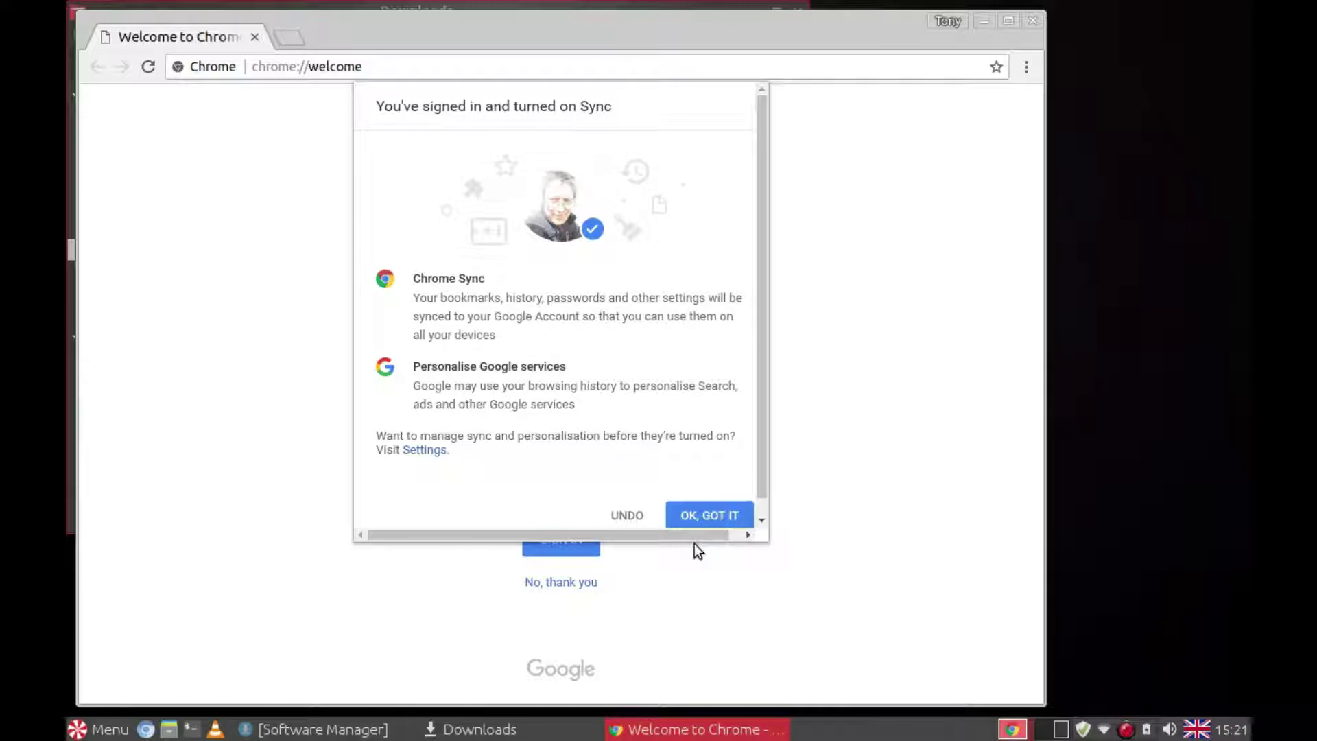
pyautogui.click(703, 516)
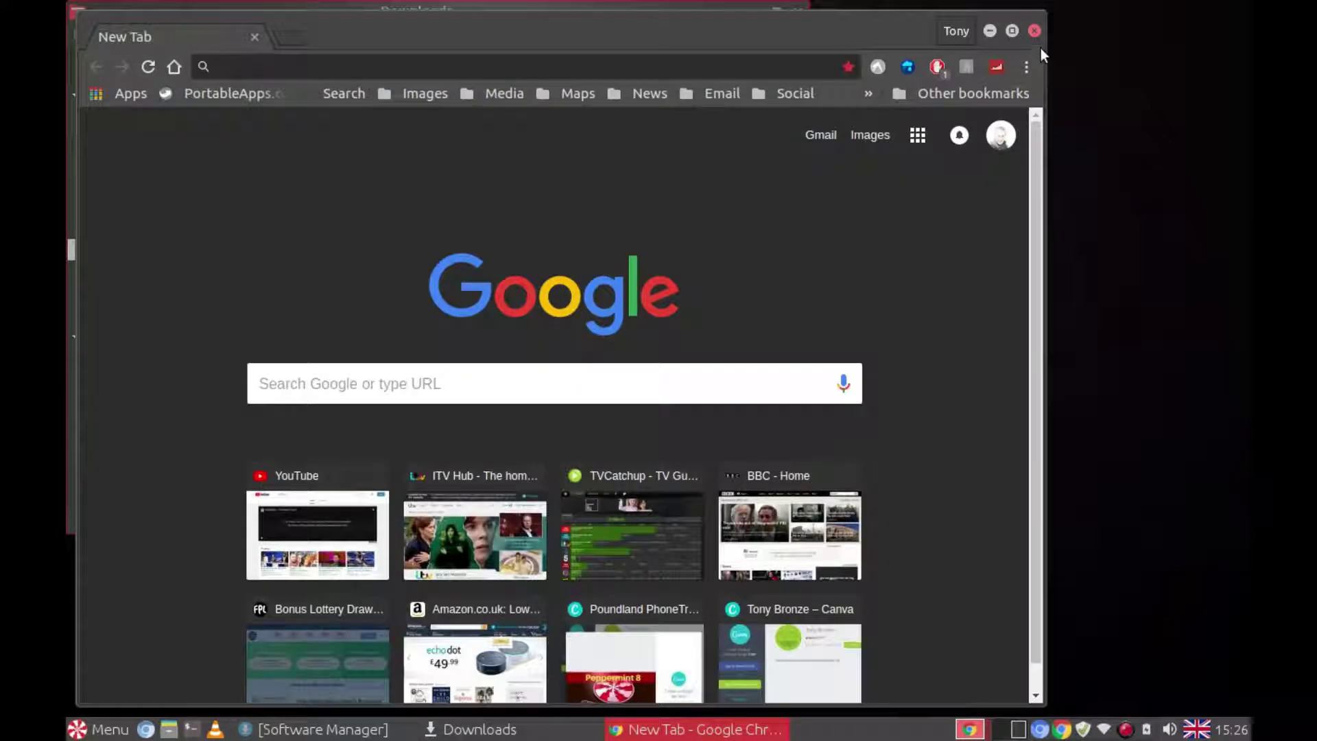
# - Maximize Chrome, open ITV Hub, start the ITV3 live channel and stop its player
pyautogui.click(1011, 31)
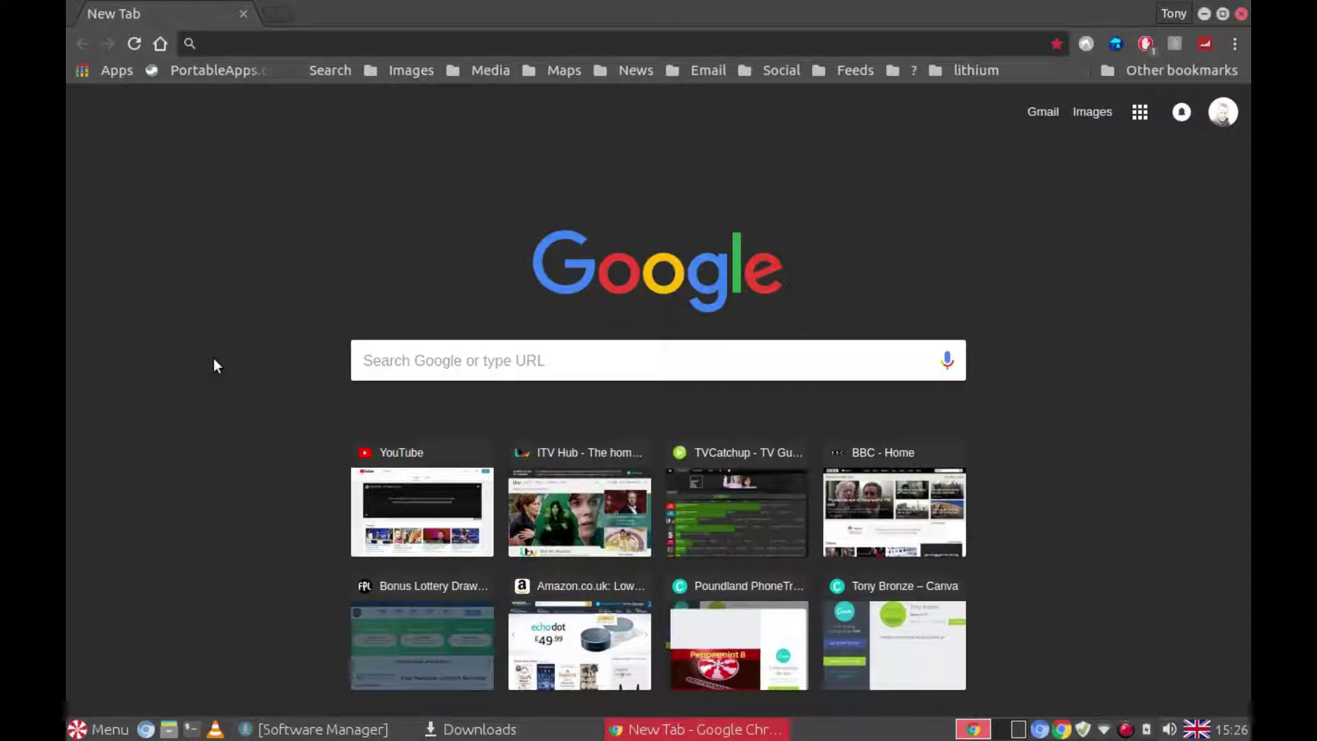
pyautogui.click(580, 511)
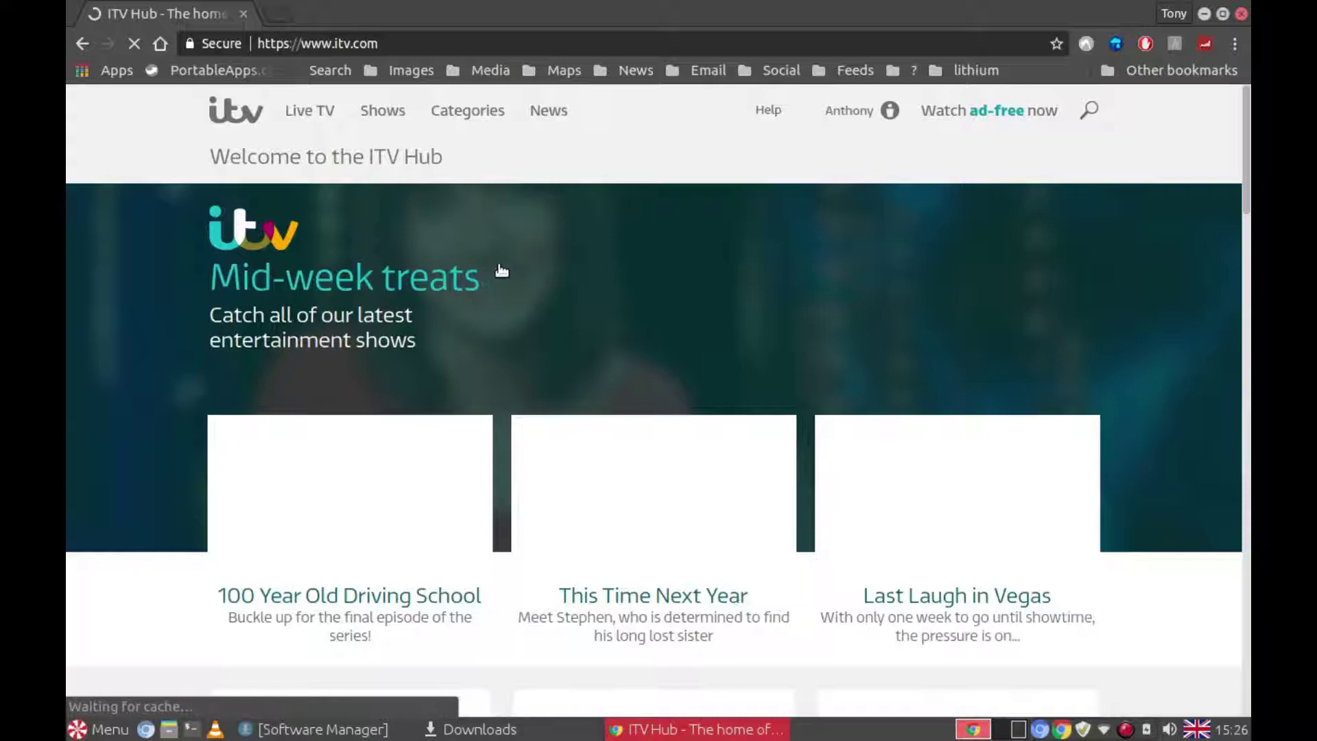
pyautogui.scroll(-3, 503, 271)
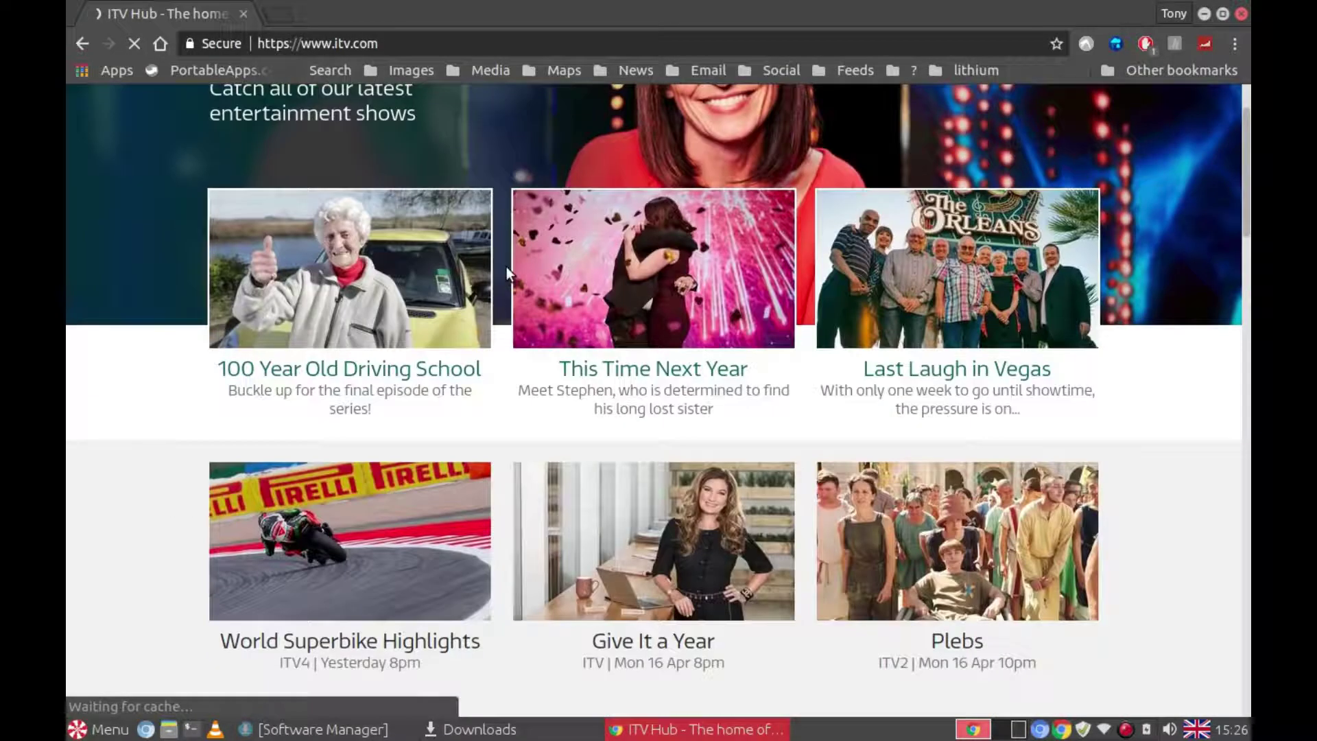
pyautogui.scroll(-6, 508, 275)
pyautogui.scroll(2, 720, 456)
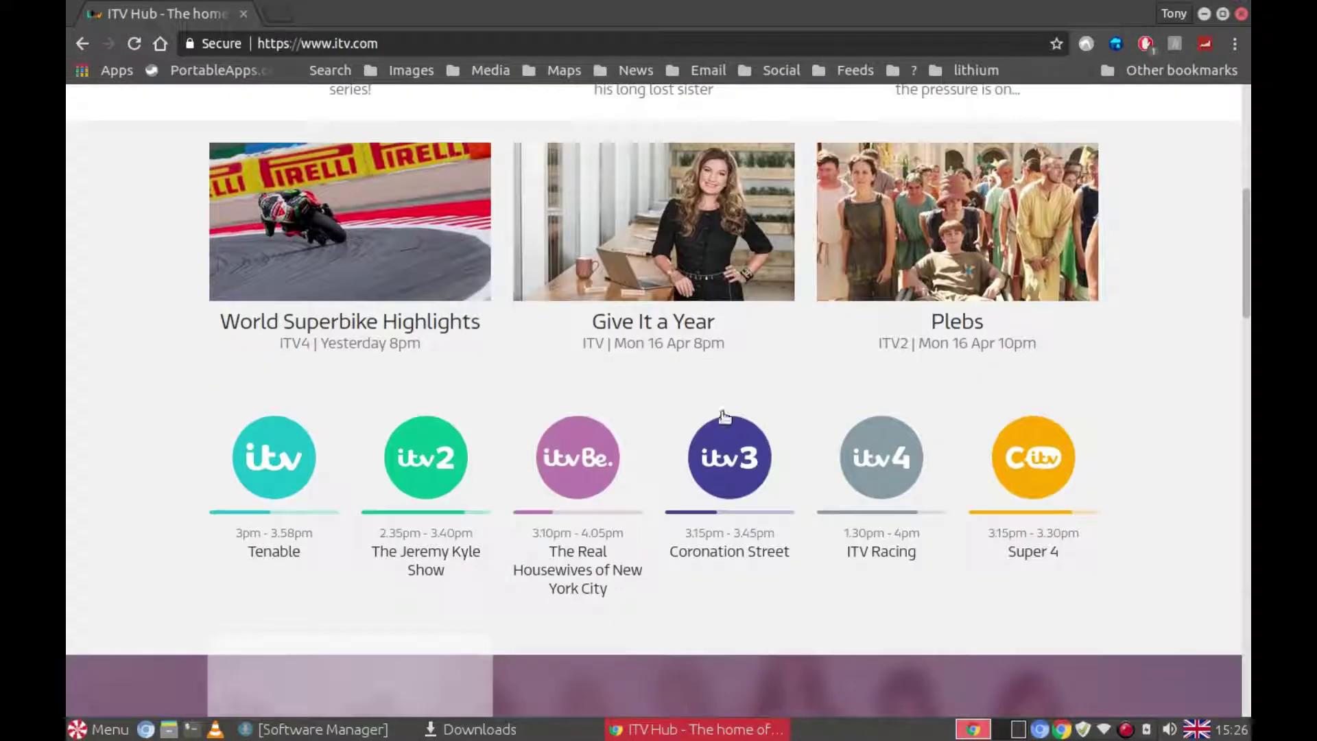
pyautogui.click(720, 456)
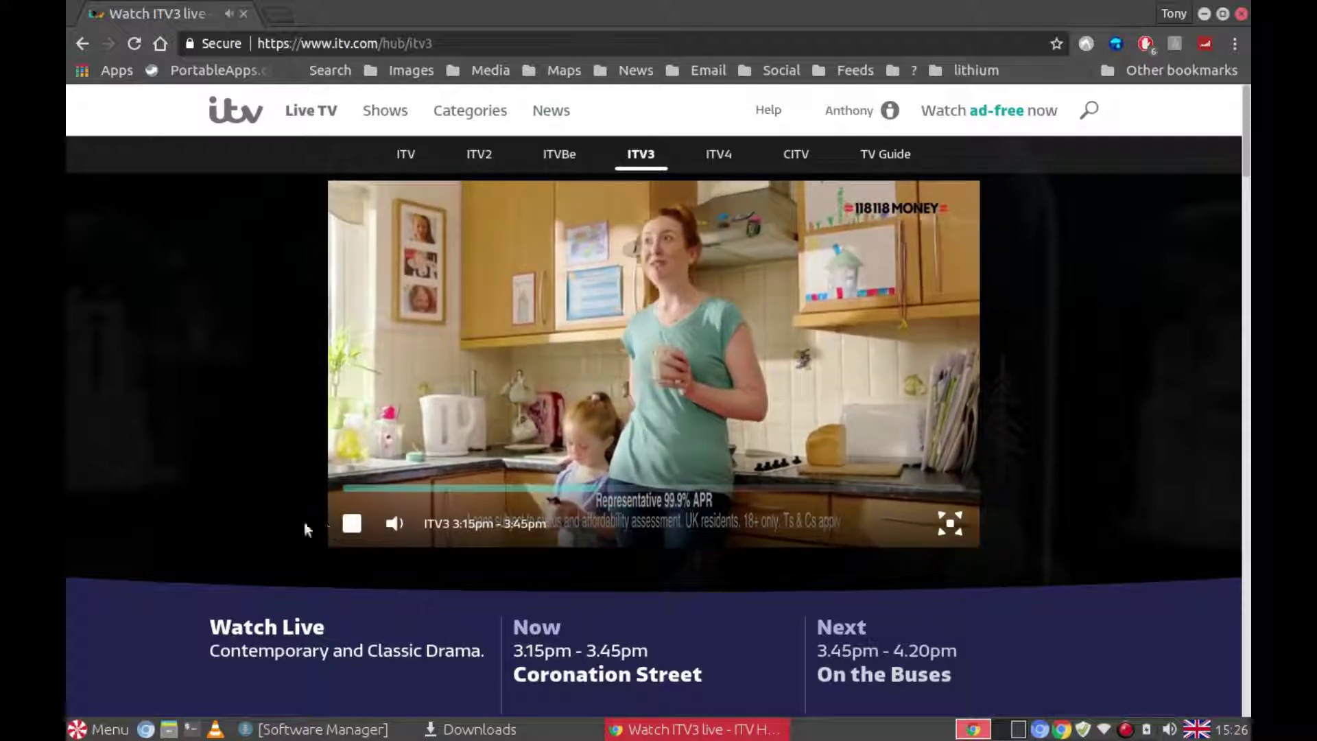
pyautogui.click(351, 523)
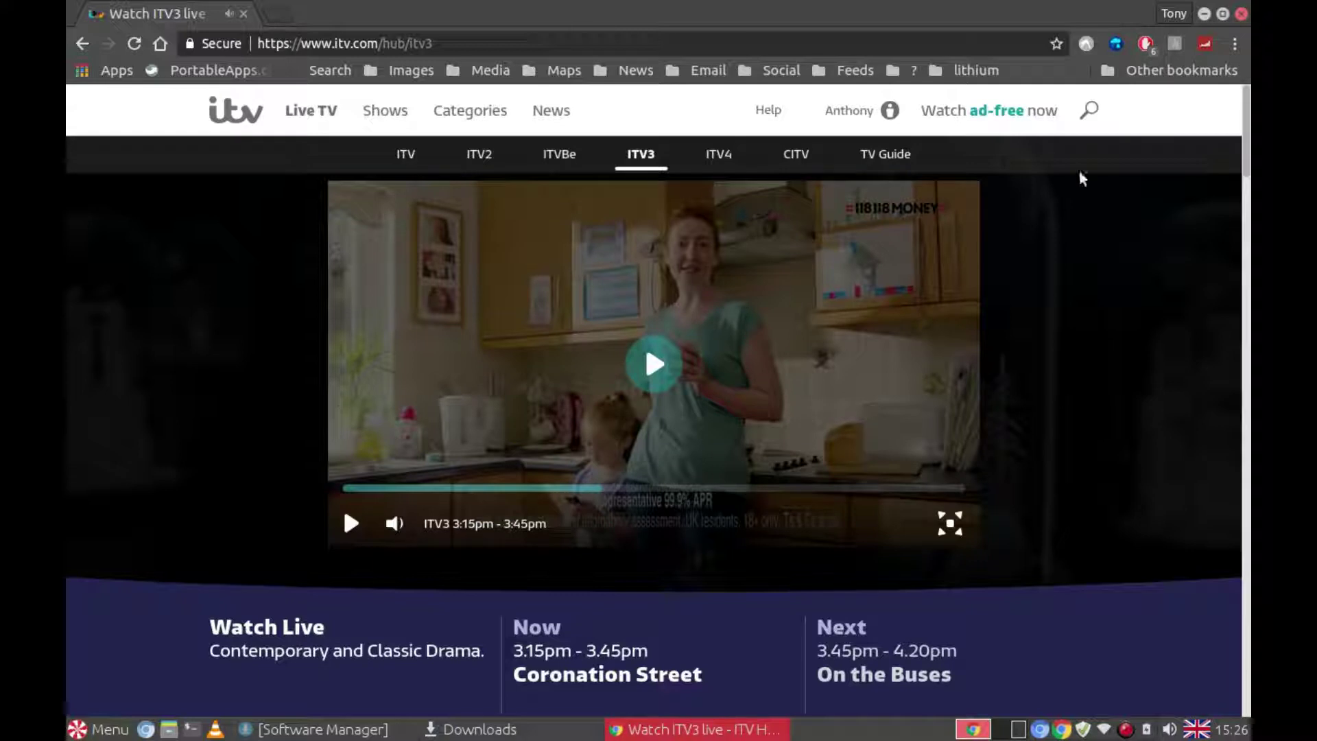
# - Close the Chrome window and start Chromium Web Browser from the Internet menu
pyautogui.click(1245, 21)
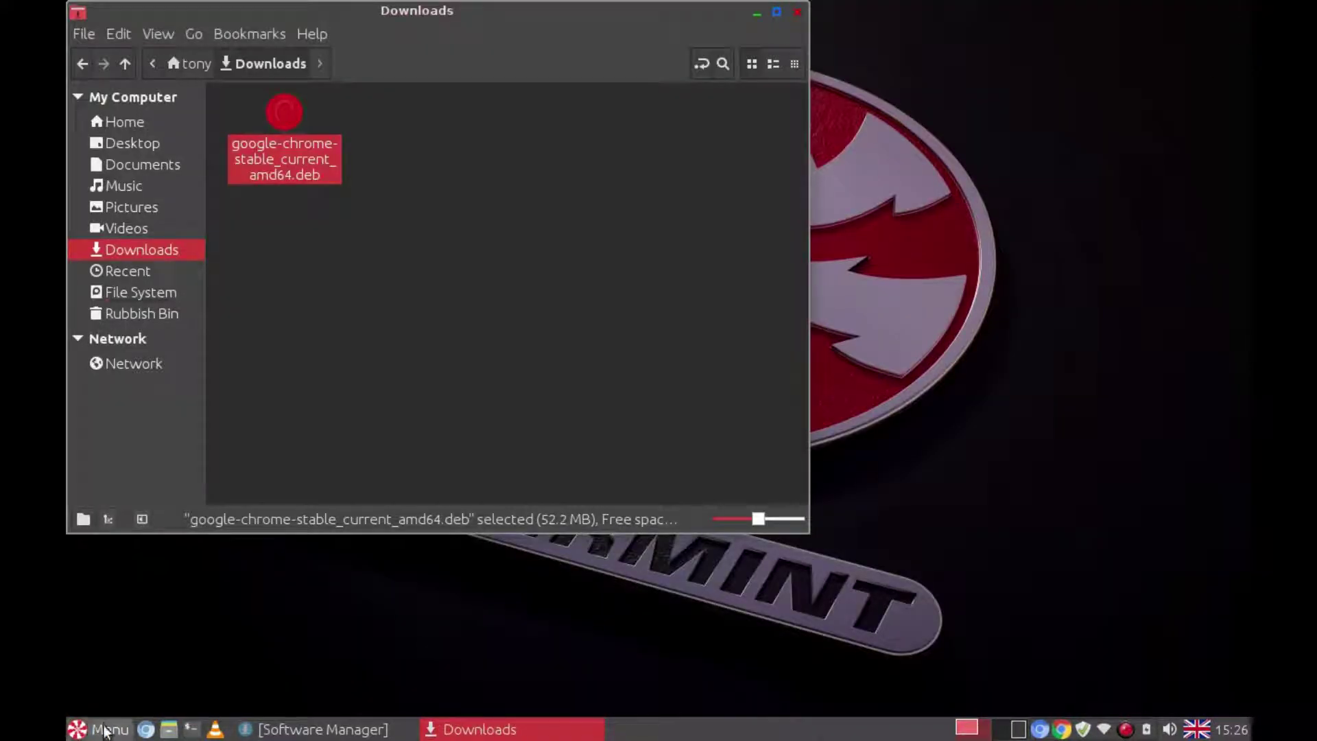
pyautogui.click(105, 731)
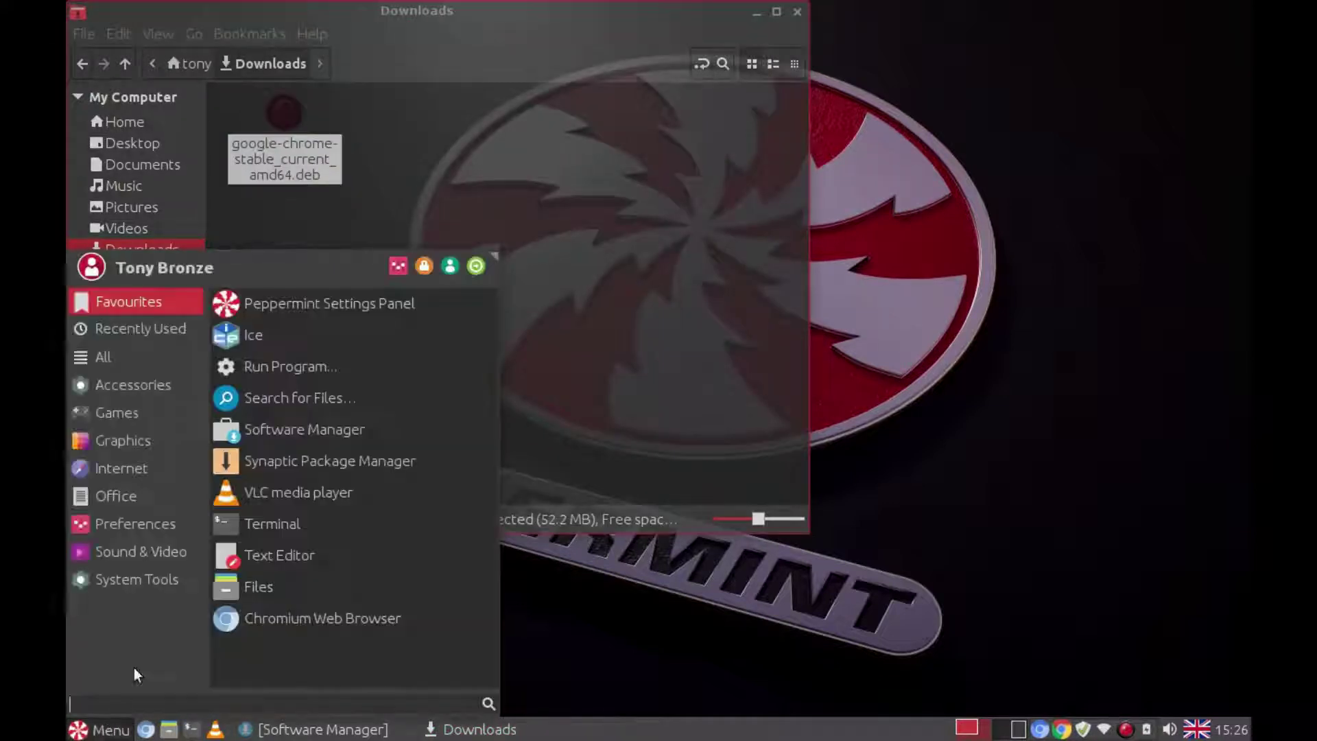
pyautogui.moveTo(152, 439)
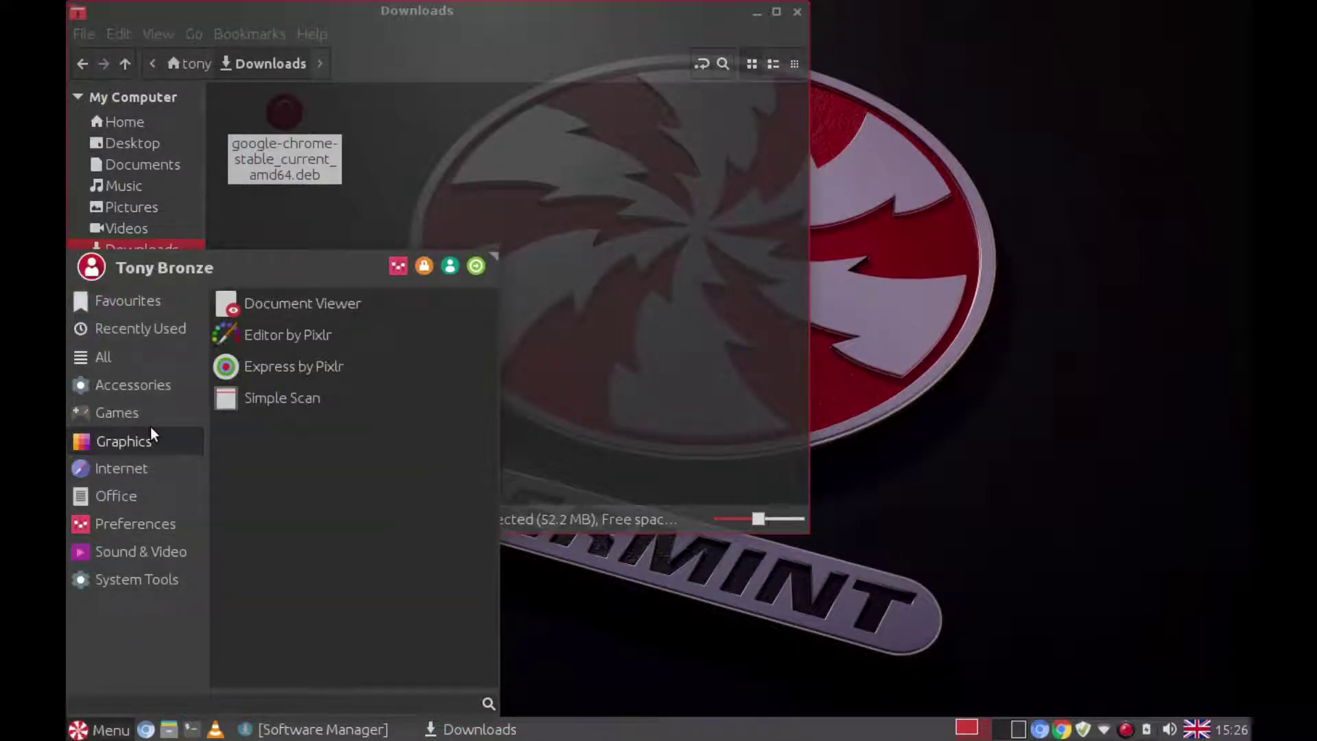
pyautogui.moveTo(141, 470)
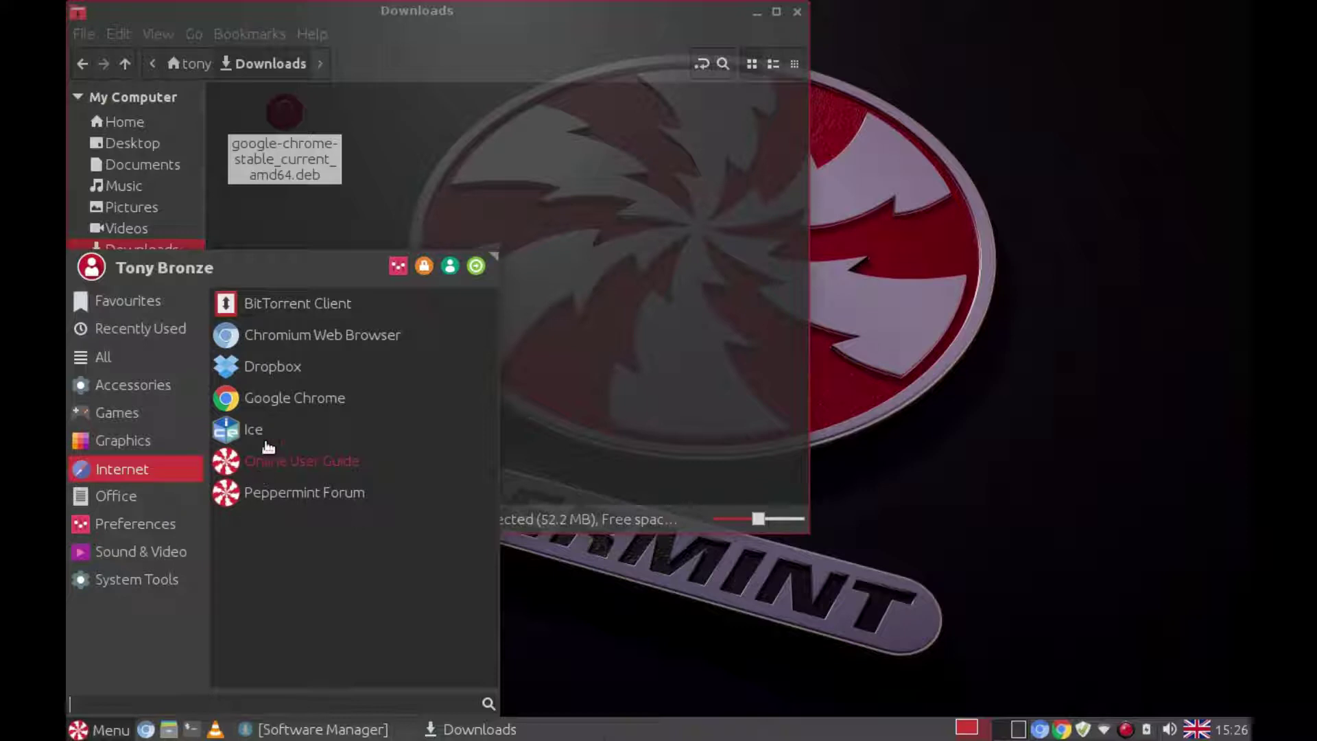
pyautogui.click(285, 336)
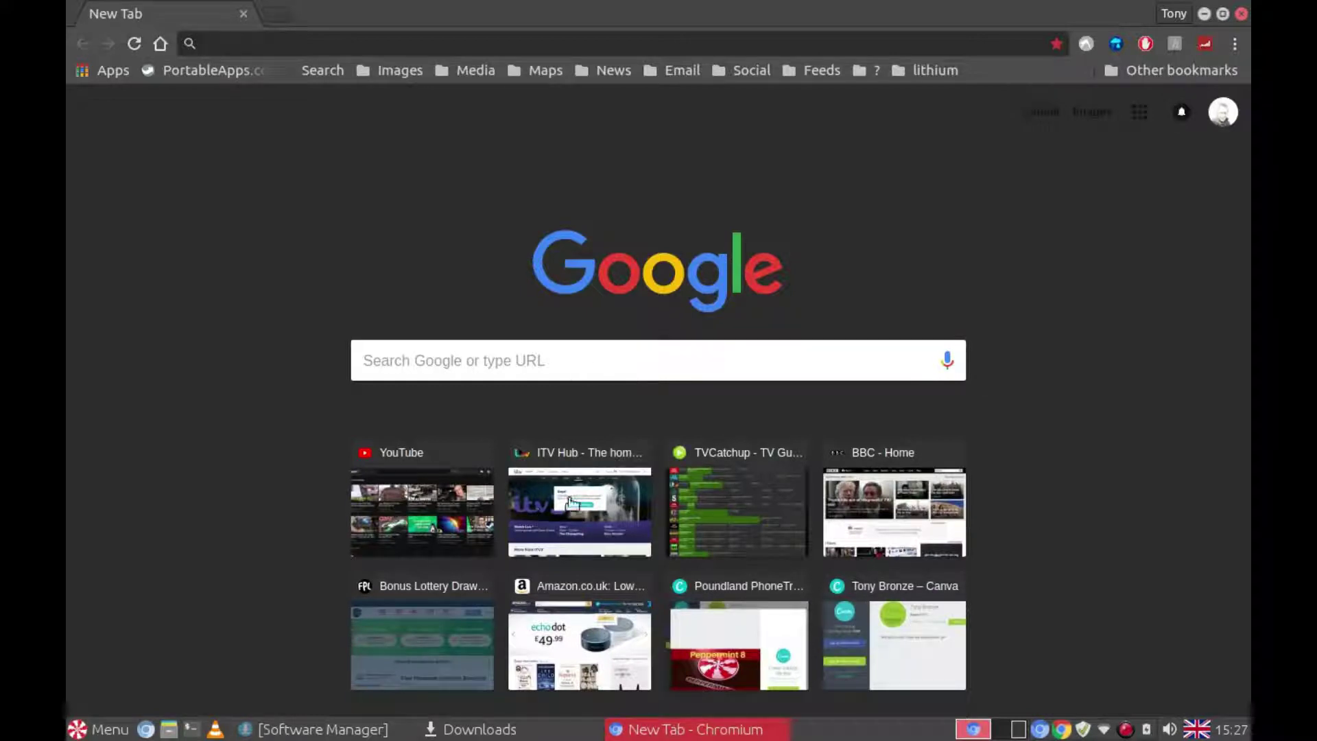
# - Open ITV Hub's ITV3 live channel in Chromium, then close the browser with Alt+F4
pyautogui.click(579, 511)
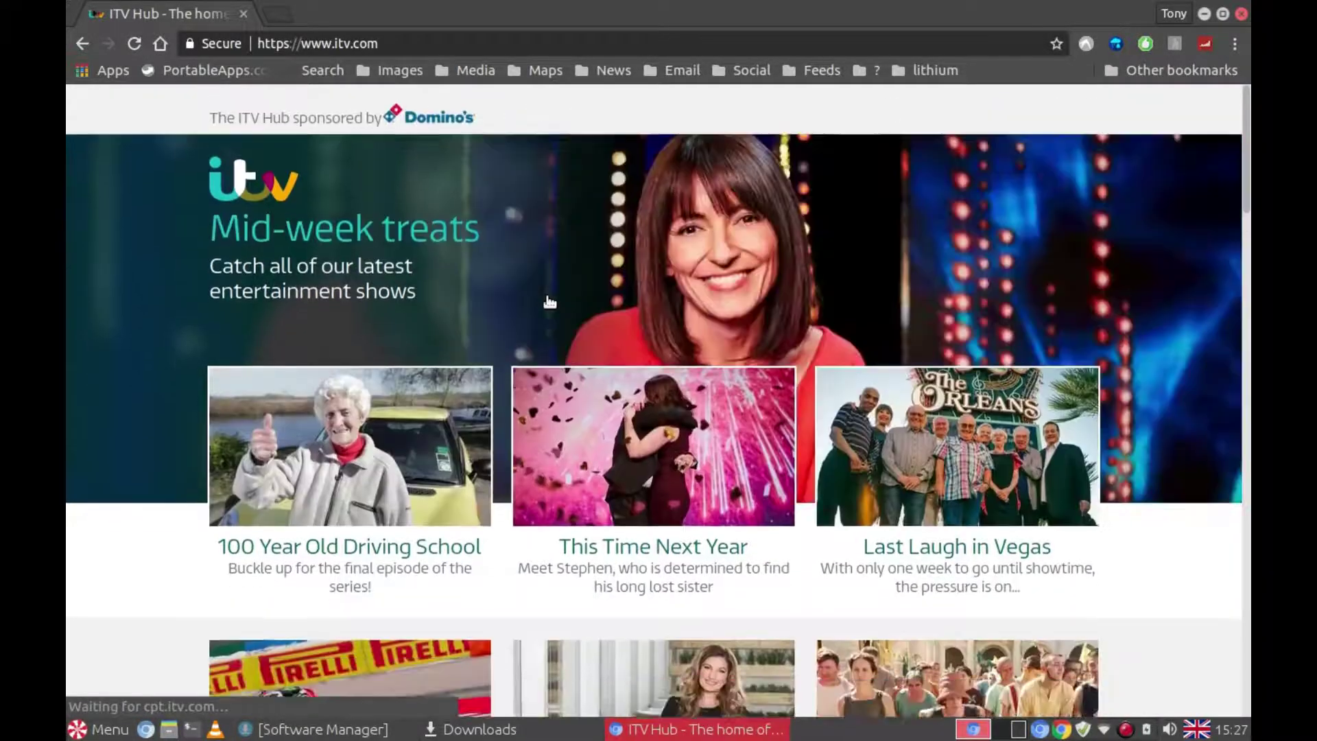
pyautogui.scroll(-4, 549, 295)
pyautogui.scroll(-4, 548, 315)
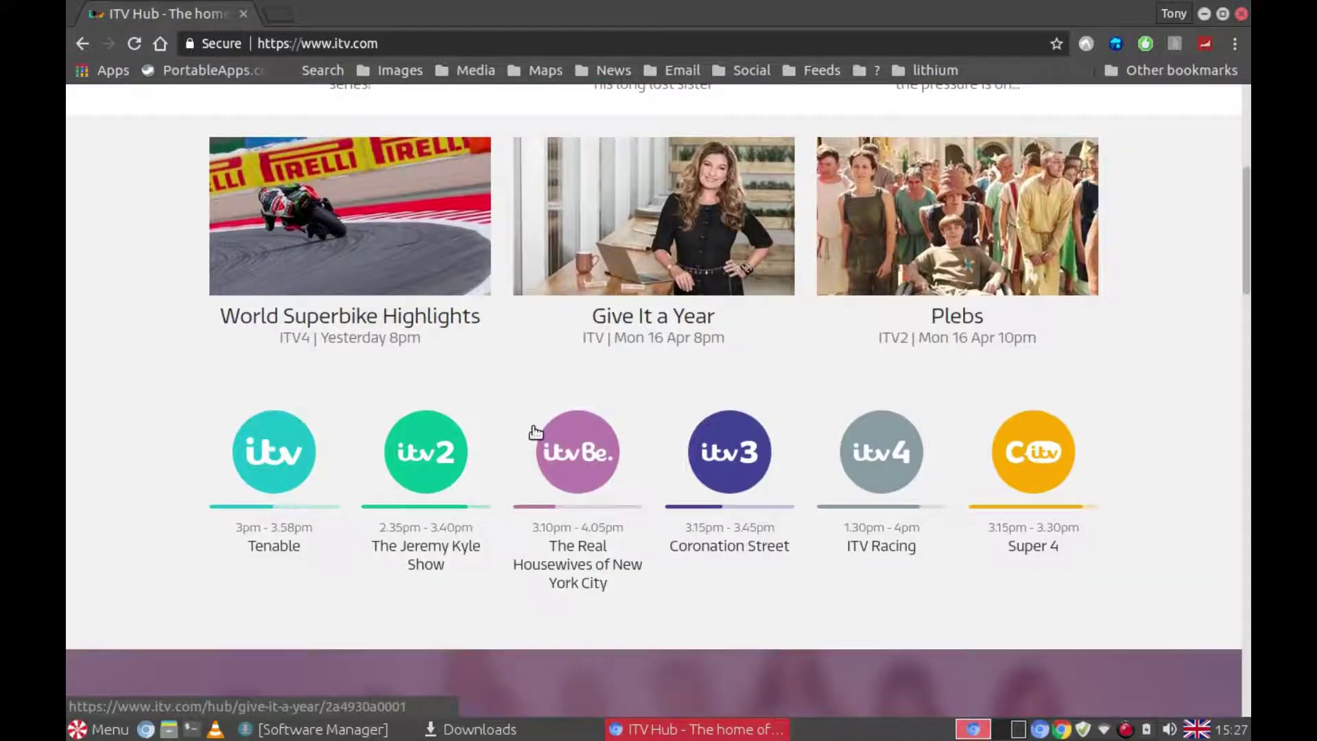
pyautogui.scroll(-1, 548, 432)
pyautogui.click(713, 387)
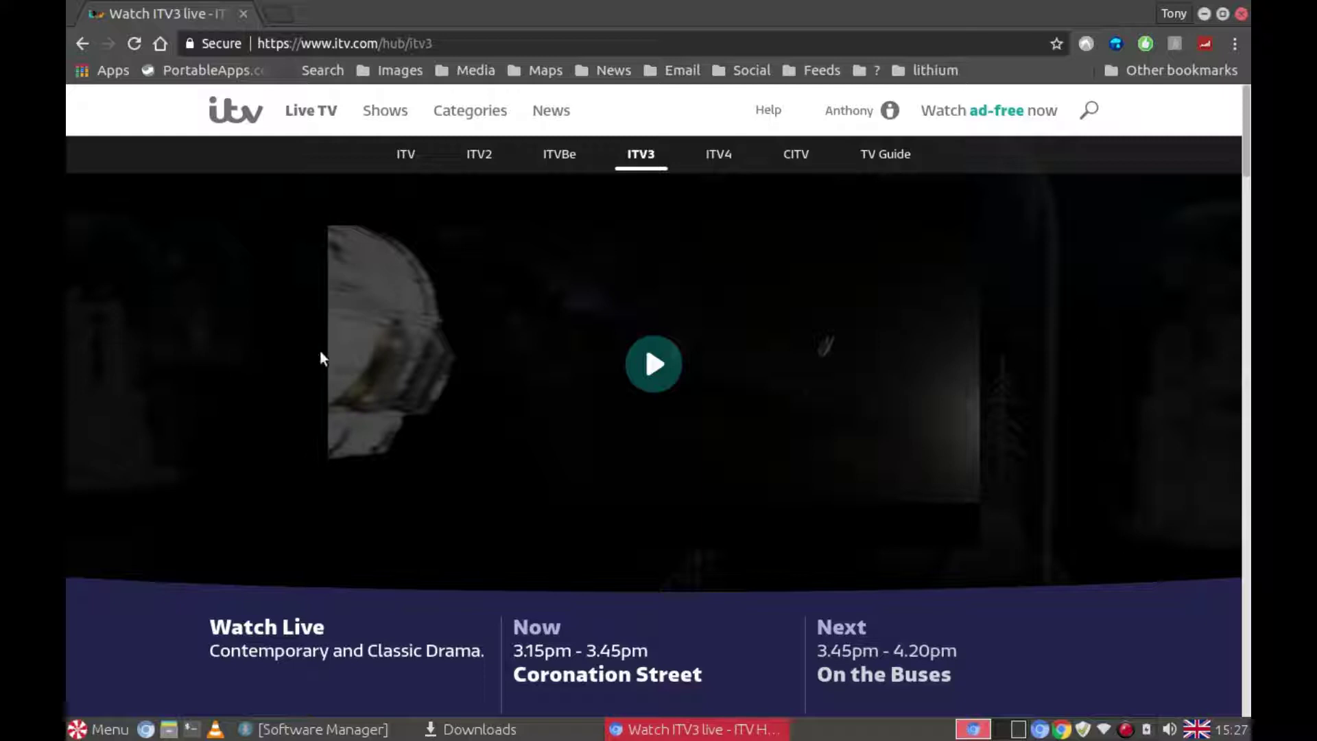
pyautogui.hotkey('alt', 'F4')
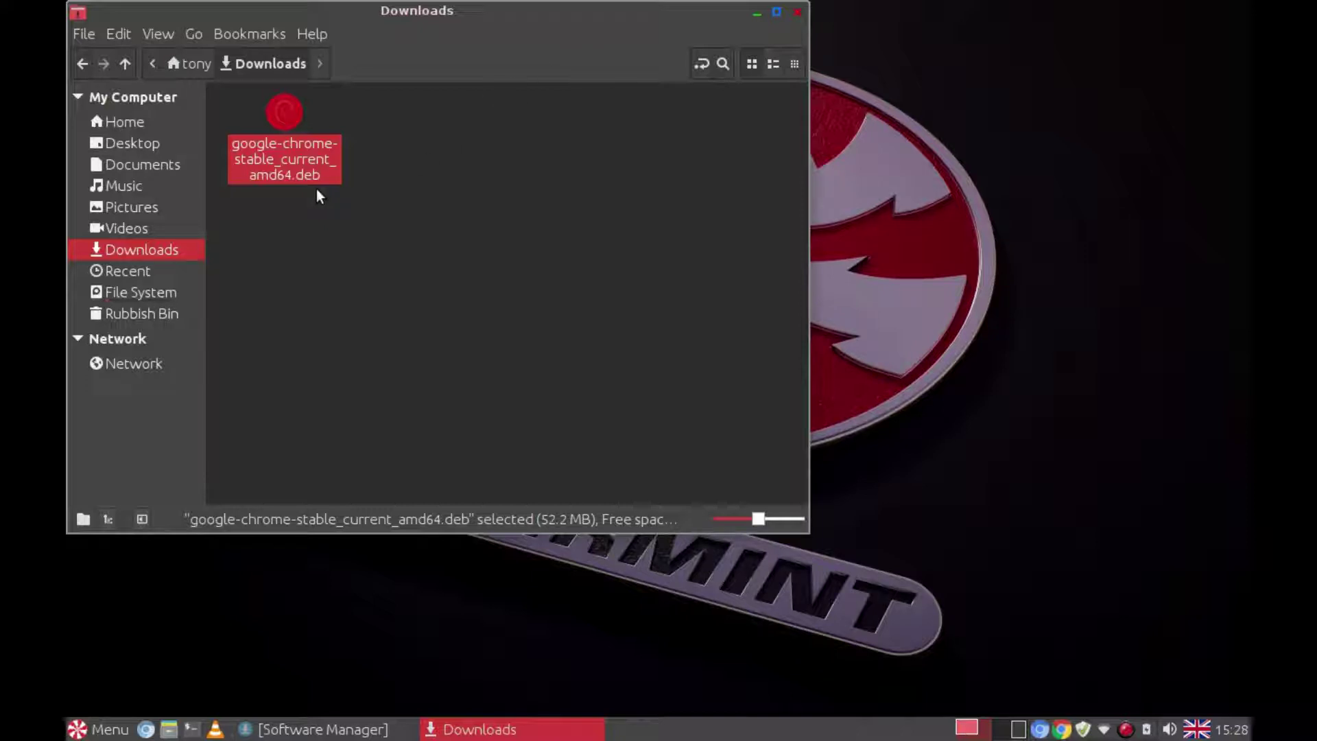
# - Deselect the Chrome .deb package in Downloads and close the Files window
pyautogui.doubleClick(302, 170)
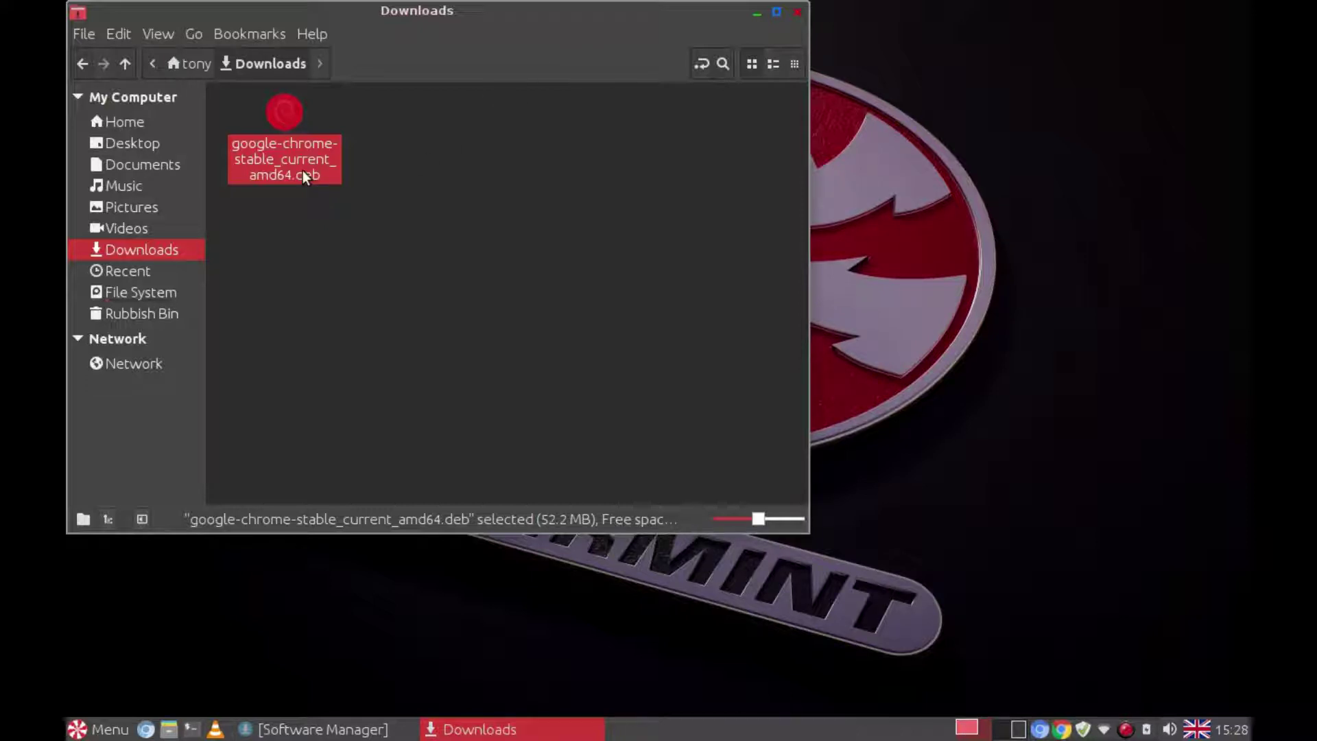
pyautogui.click(415, 166)
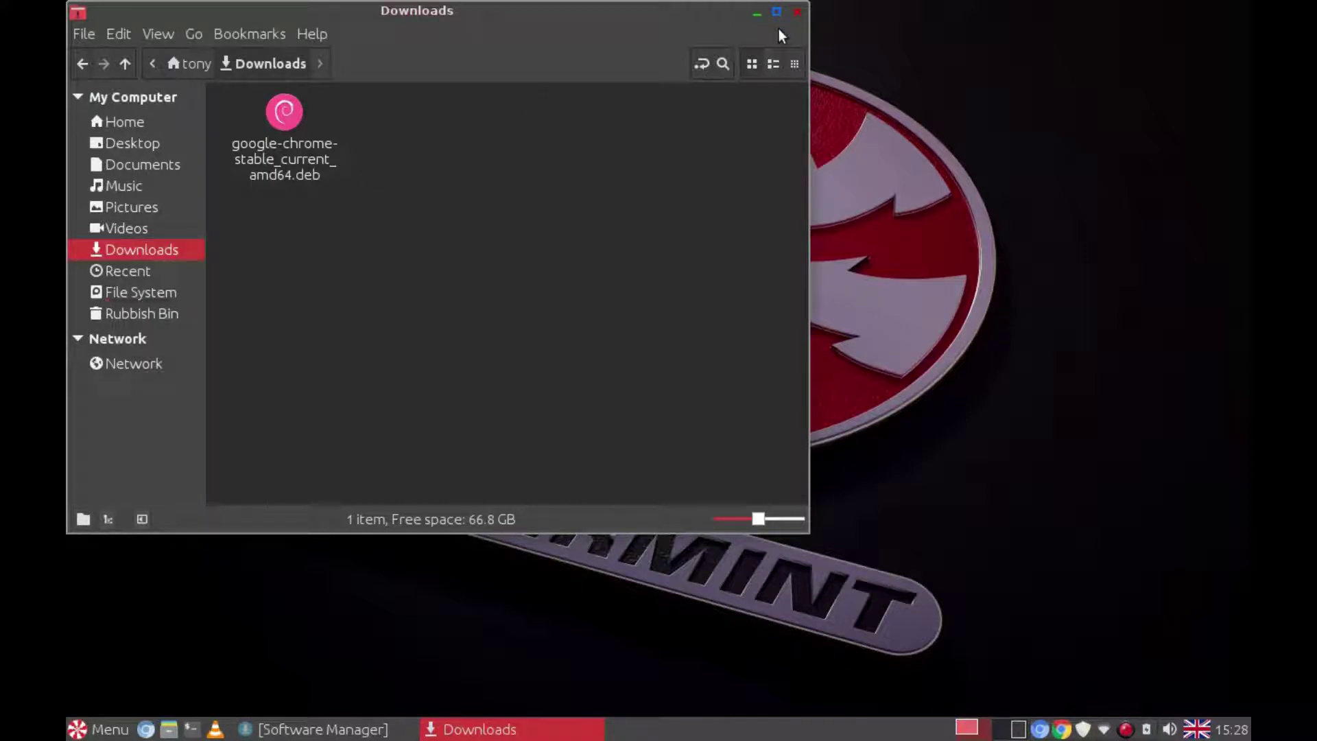
pyautogui.click(796, 13)
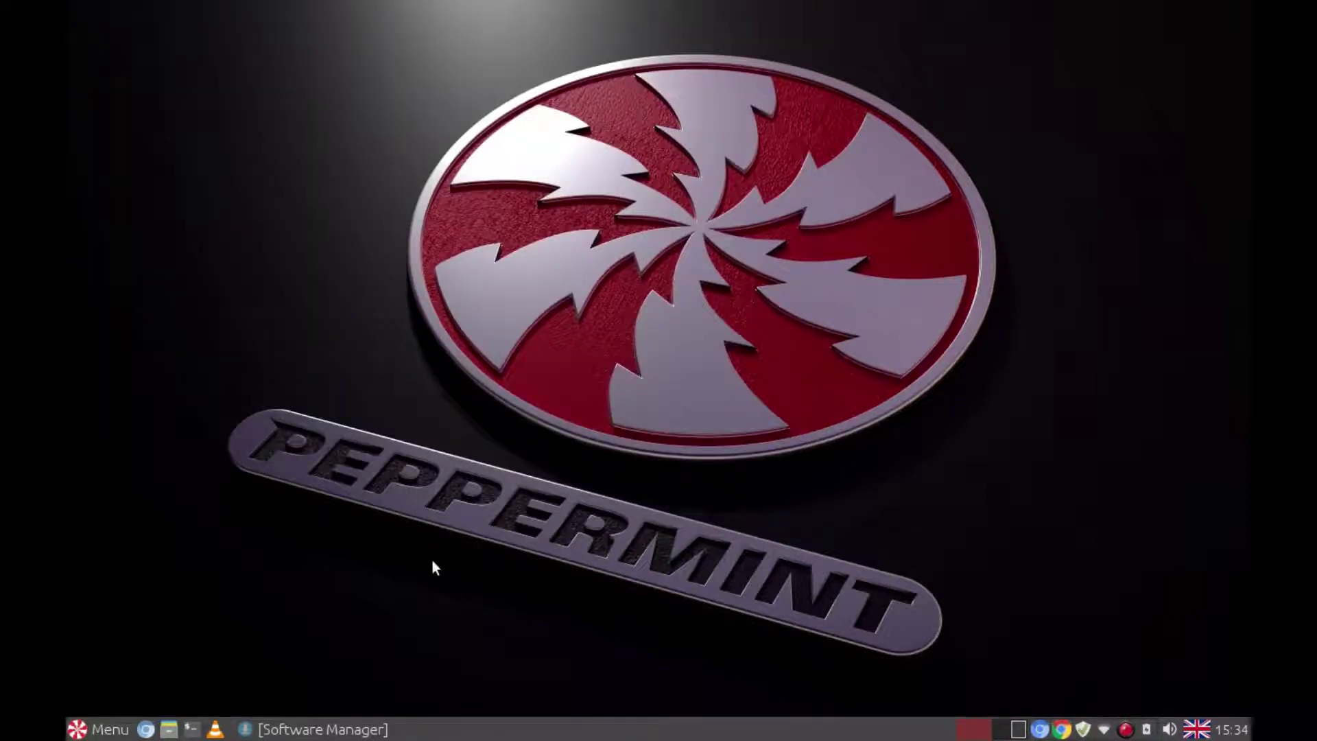